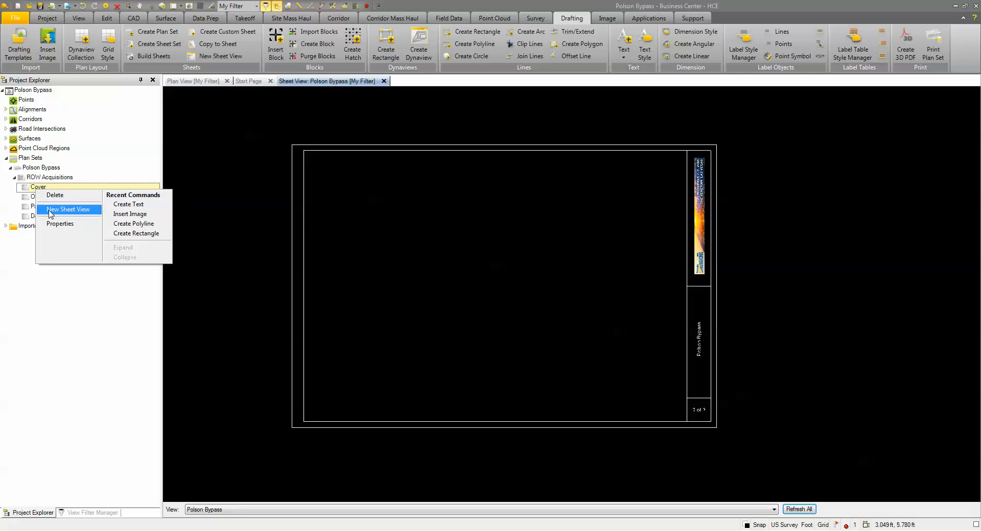
Open a new sheet view of the Cover sheet and choose CoverImage.jpg as the image to insert
{"action": "left_click", "coordinate": [68, 210]}
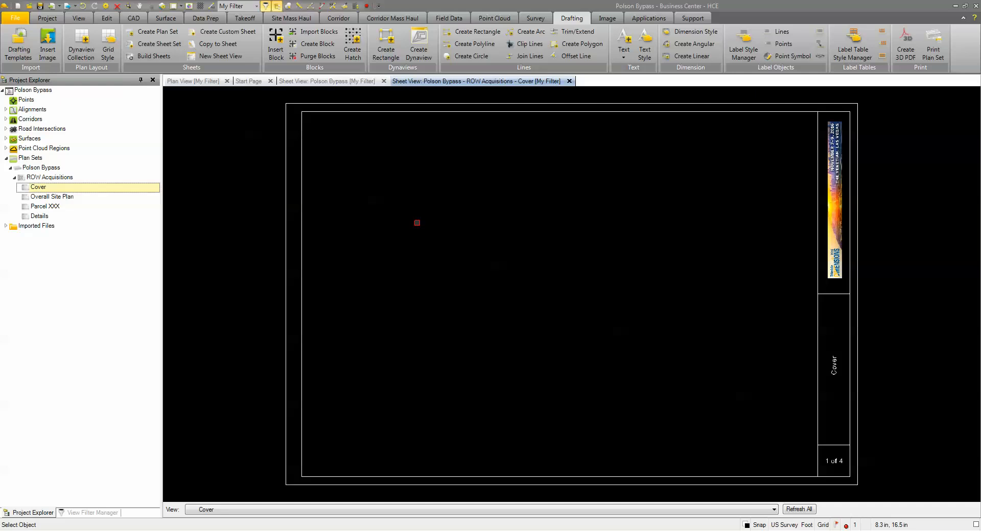
{"action": "left_click", "coordinate": [47, 44]}
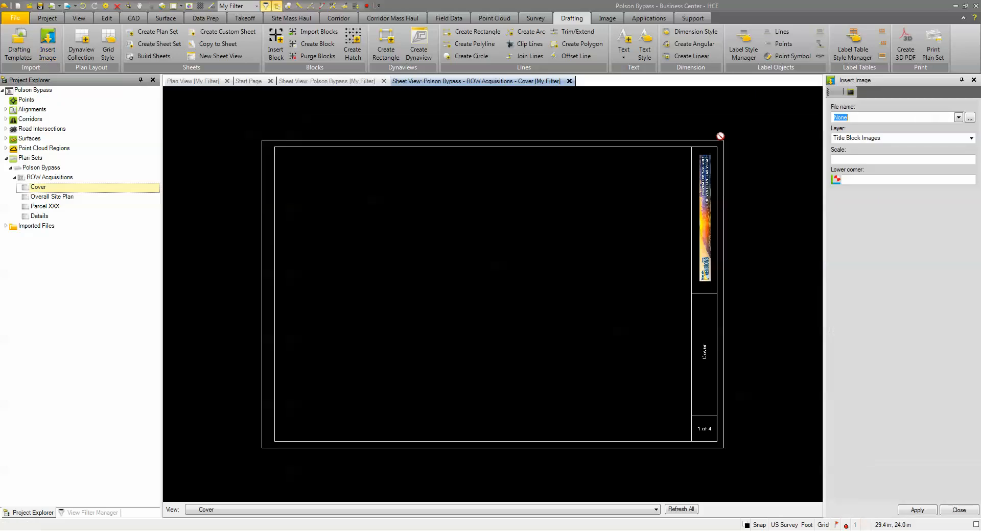
{"action": "left_click", "coordinate": [970, 118]}
{"action": "double_click", "coordinate": [237, 82]}
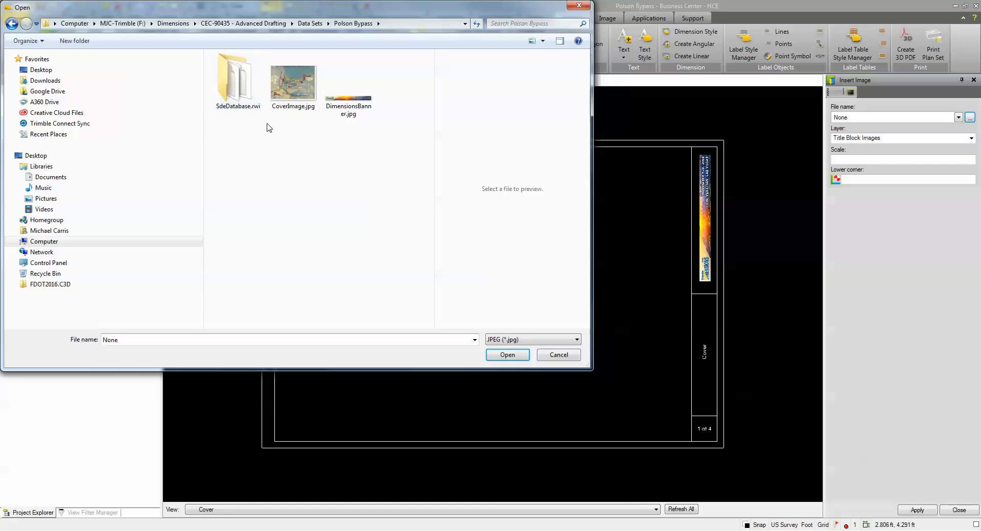
{"action": "left_click", "coordinate": [296, 96]}
{"action": "left_click", "coordinate": [508, 355]}
Insert the cover image at scale 0.025 with its lower corner at 5,2.5 on the Cover sheet
{"action": "left_click", "coordinate": [861, 159]}
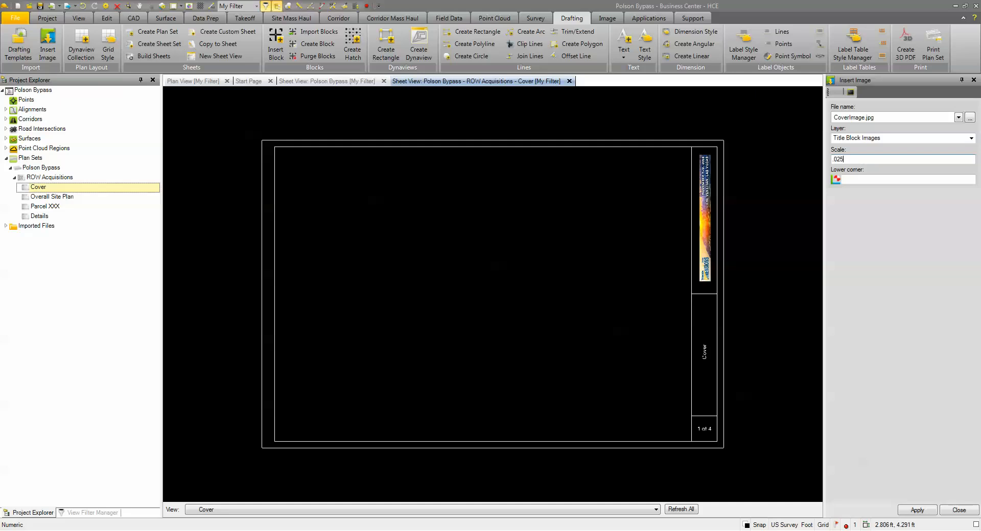
{"action": "type", "text": ".025"}
{"action": "left_click", "coordinate": [858, 178]}
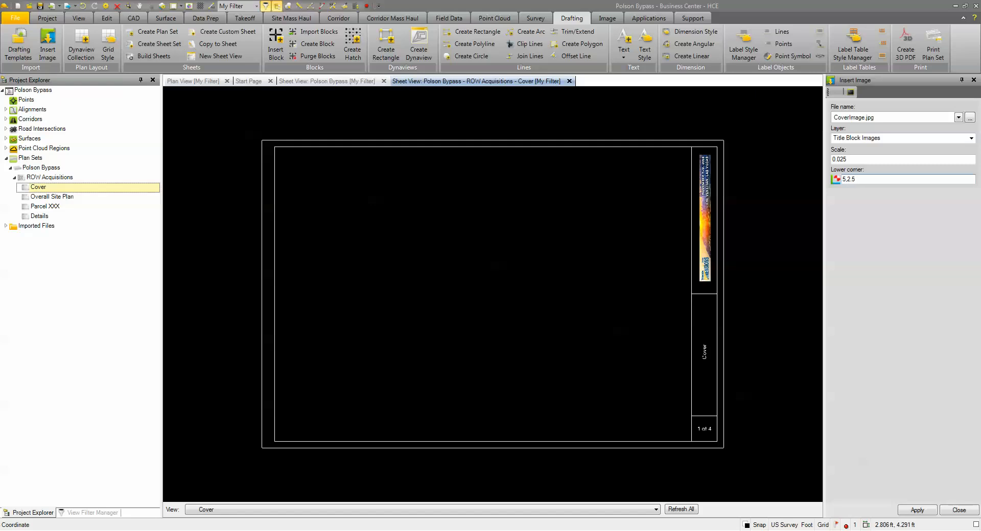
{"action": "left_click", "coordinate": [917, 510]}
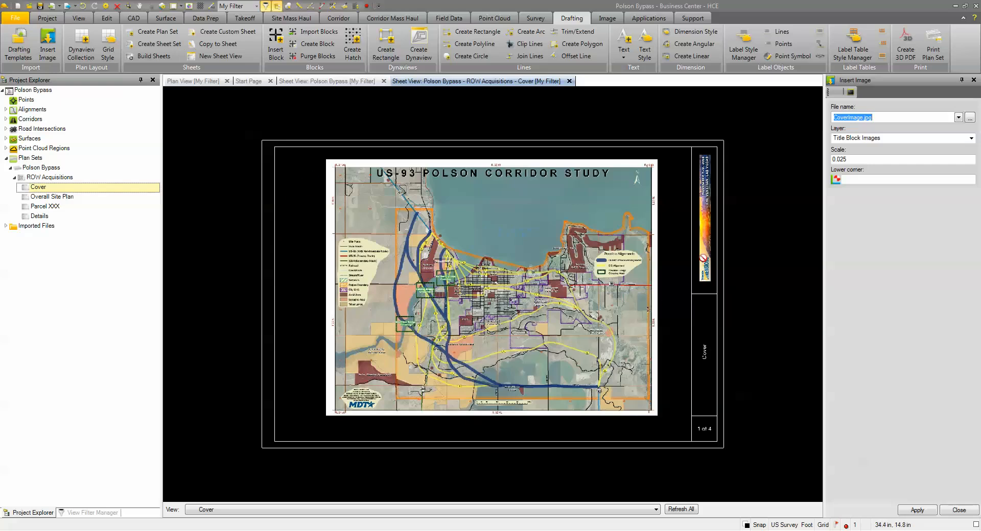
{"action": "left_click", "coordinate": [960, 511]}
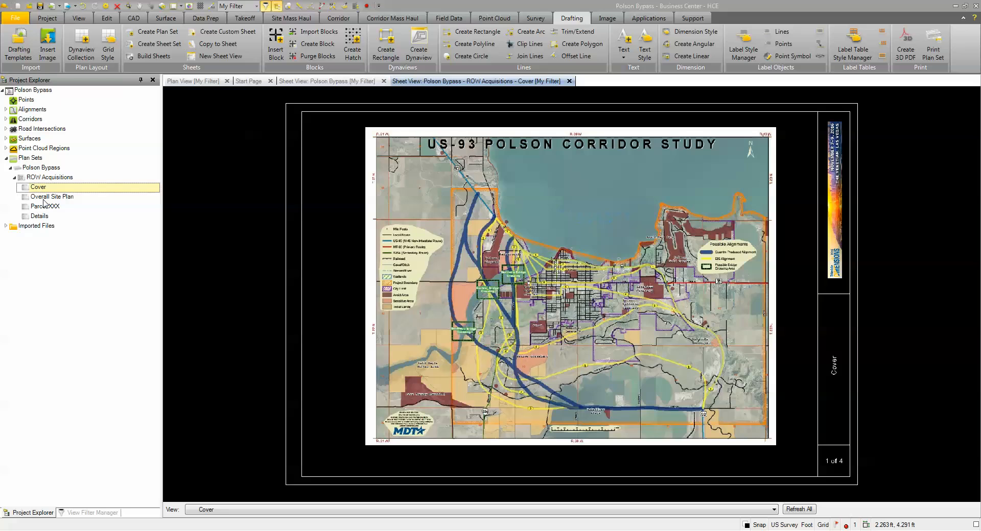
Switch the sheet view to the Overall Site Plan sheet, and return to the project linework in the plan view
{"action": "left_click", "coordinate": [337, 510]}
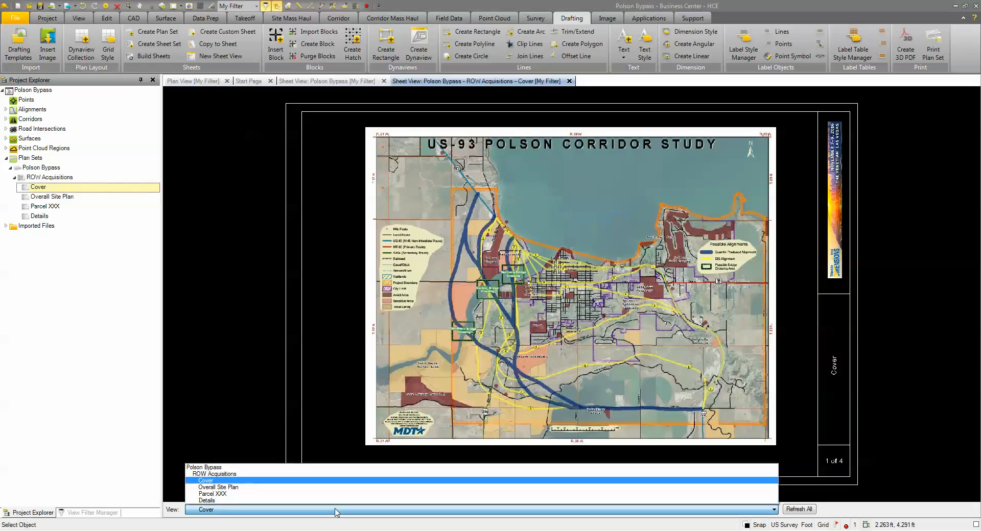
{"action": "left_click", "coordinate": [234, 488]}
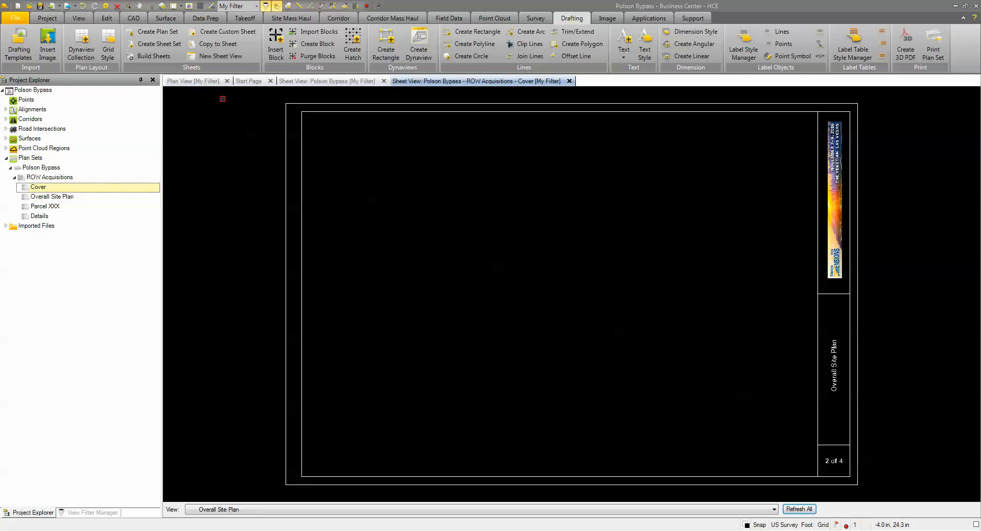
{"action": "left_click", "coordinate": [197, 82]}
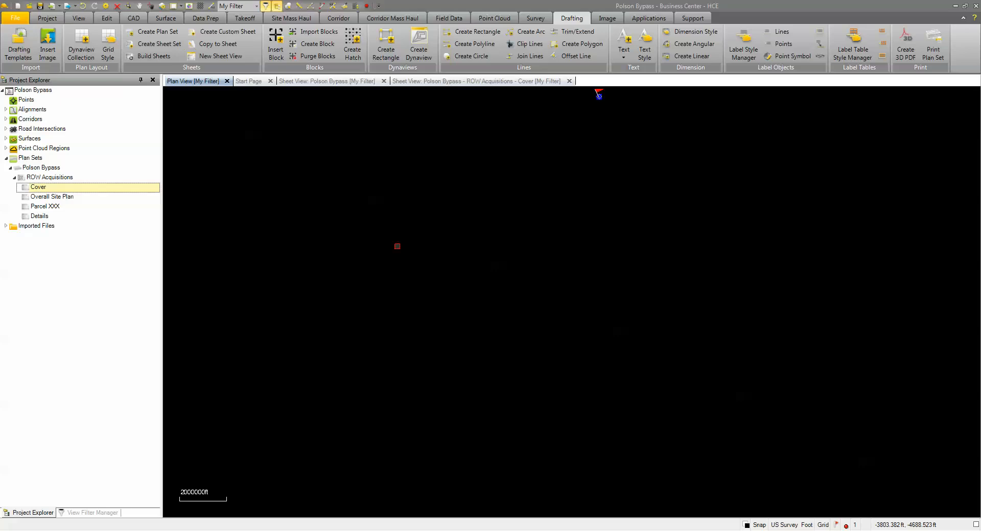
{"action": "scroll", "coordinate": [573, 214], "scroll_direction": "up", "scroll_amount": 3}
{"action": "scroll", "coordinate": [552, 225], "scroll_direction": "up", "scroll_amount": 10}
{"action": "scroll", "coordinate": [551, 211], "scroll_direction": "up", "scroll_amount": 5}
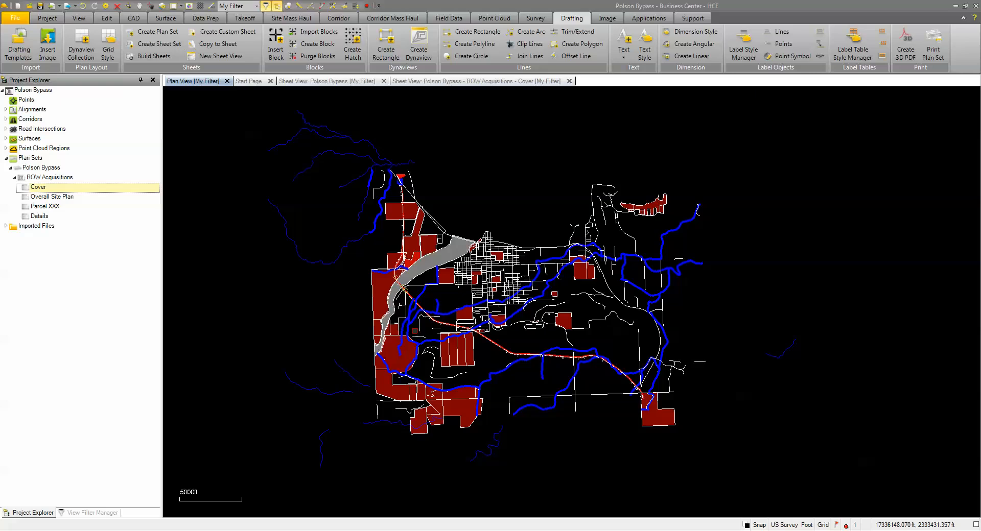
Start a drafting rectangle in the plan view and name it Overall Site
{"action": "left_click", "coordinate": [390, 41]}
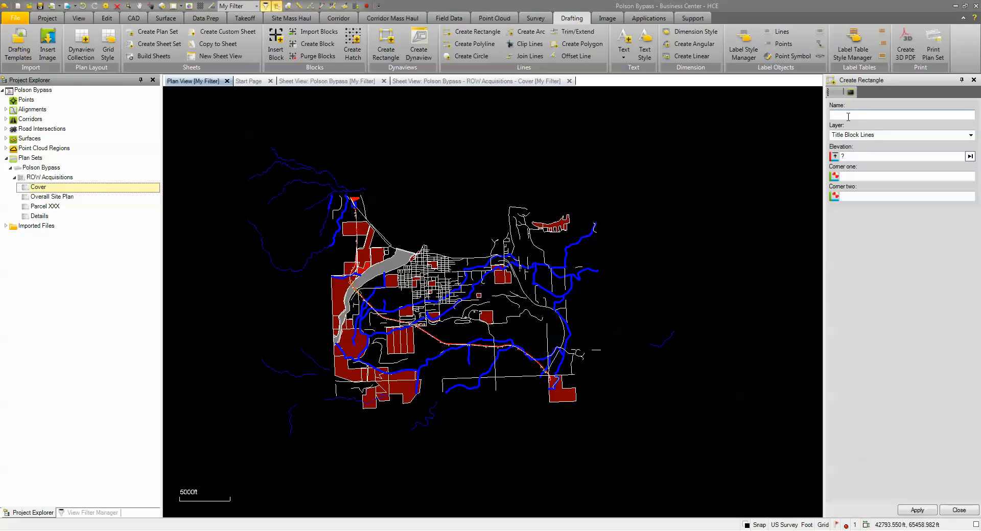
{"action": "type", "text": "Overall Site"}
{"action": "key", "text": "Tab"}
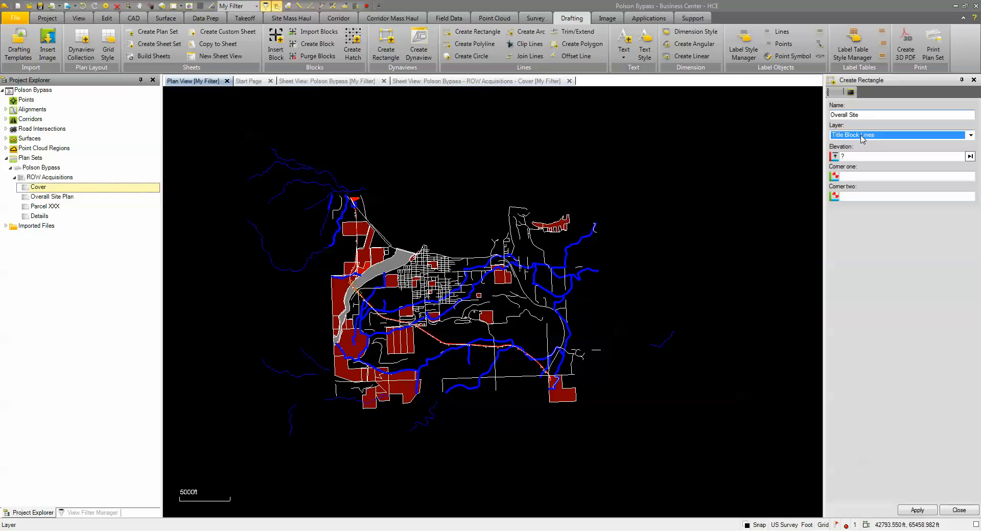
Create a protected LightGray layer named Plot View in the Plan Production group and assign the rectangle to it
{"action": "left_click", "coordinate": [970, 136]}
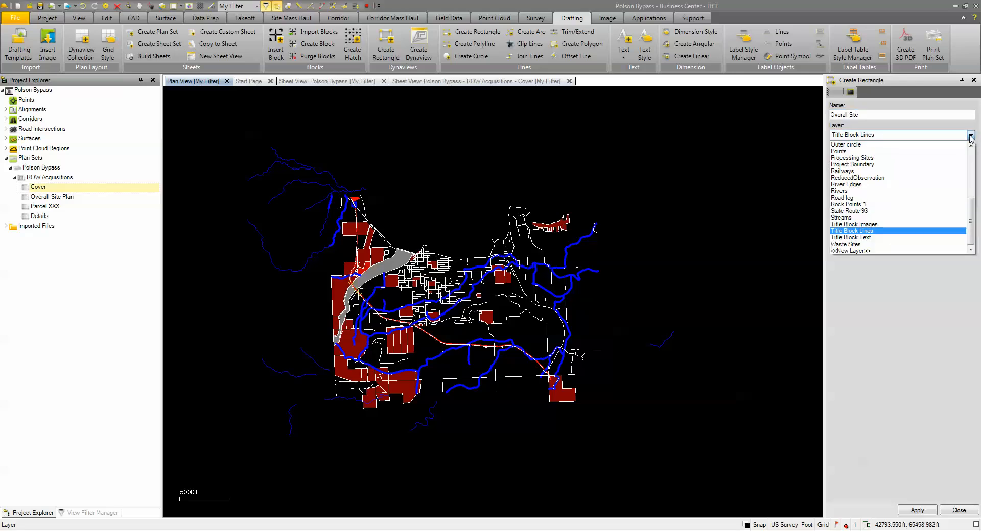
{"action": "key", "text": "p"}
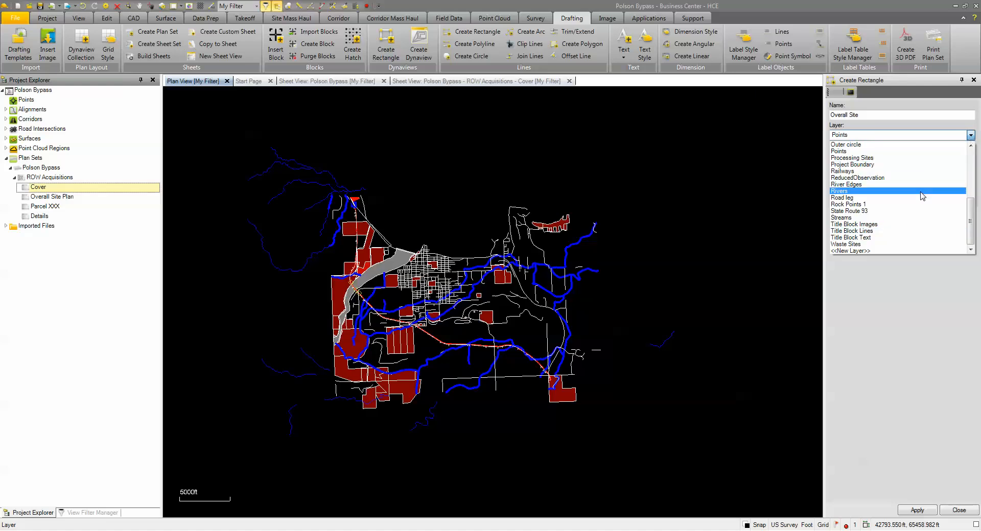
{"action": "left_click", "coordinate": [844, 251]}
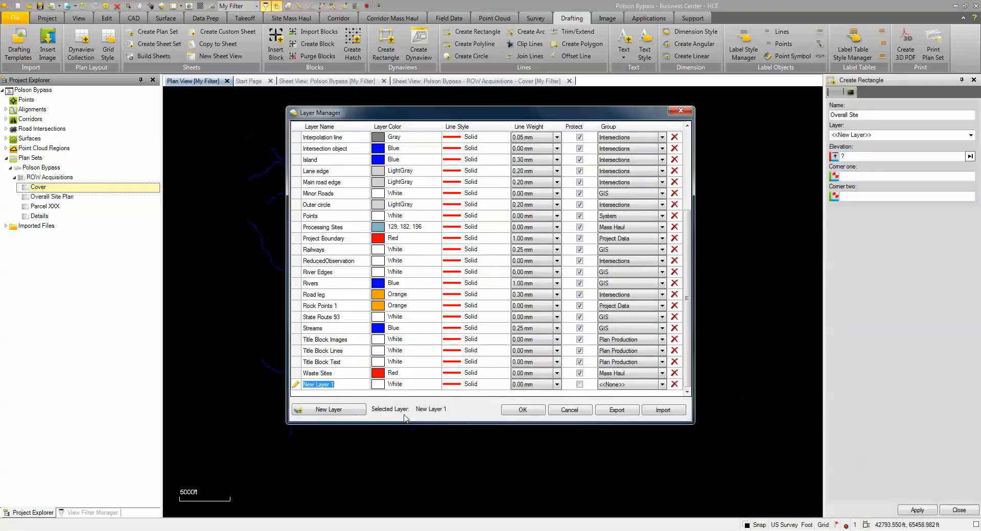
{"action": "type", "text": "Plot View"}
{"action": "left_click", "coordinate": [437, 385]}
{"action": "left_click", "coordinate": [418, 402]}
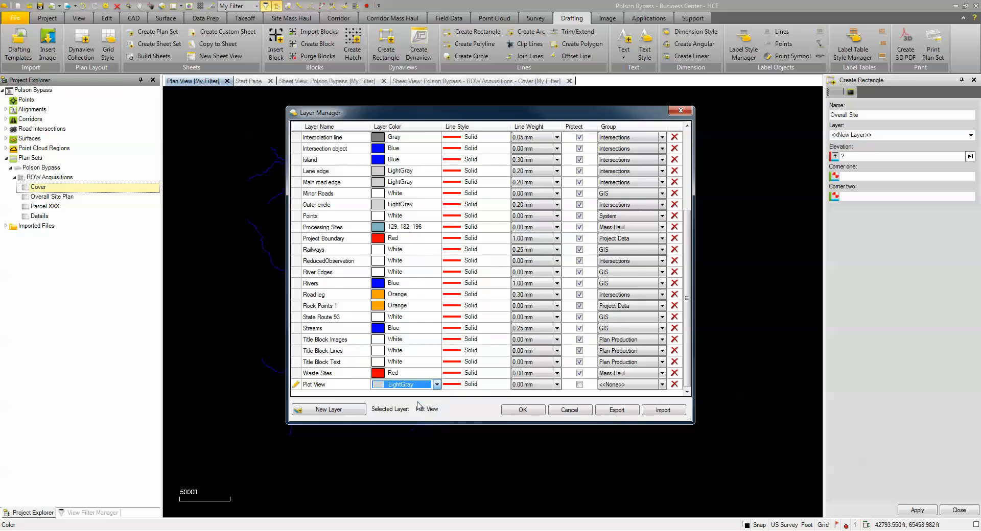
{"action": "left_click", "coordinate": [579, 387]}
{"action": "left_click", "coordinate": [580, 387]}
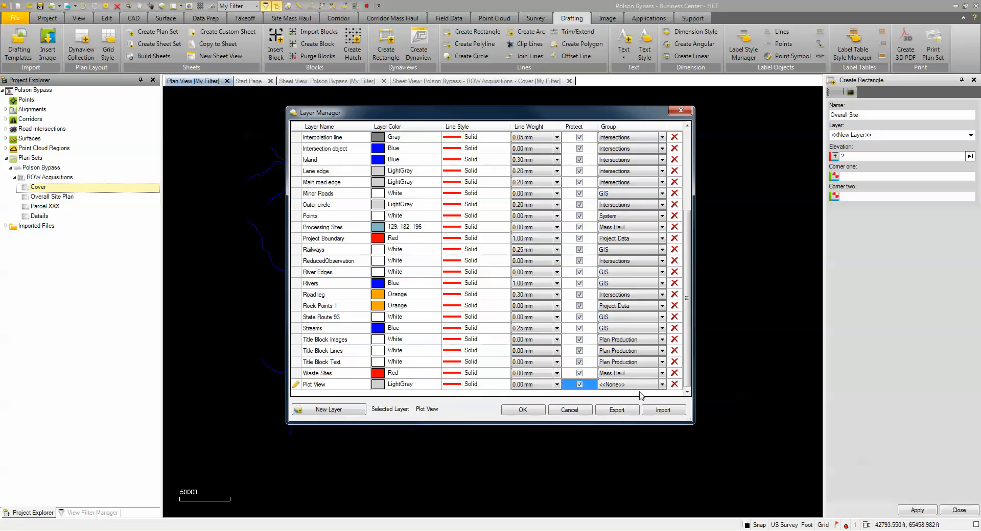
{"action": "left_click", "coordinate": [661, 385]}
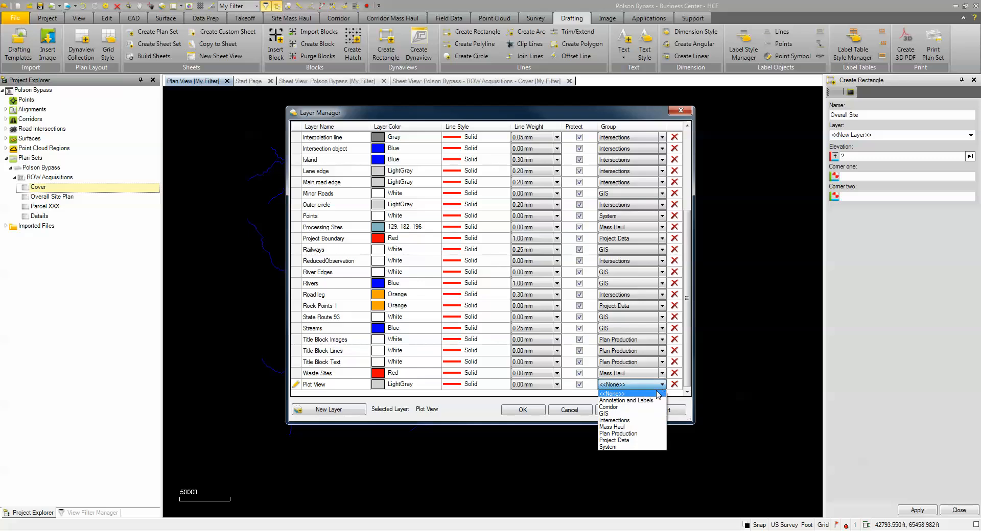
{"action": "left_click", "coordinate": [627, 433]}
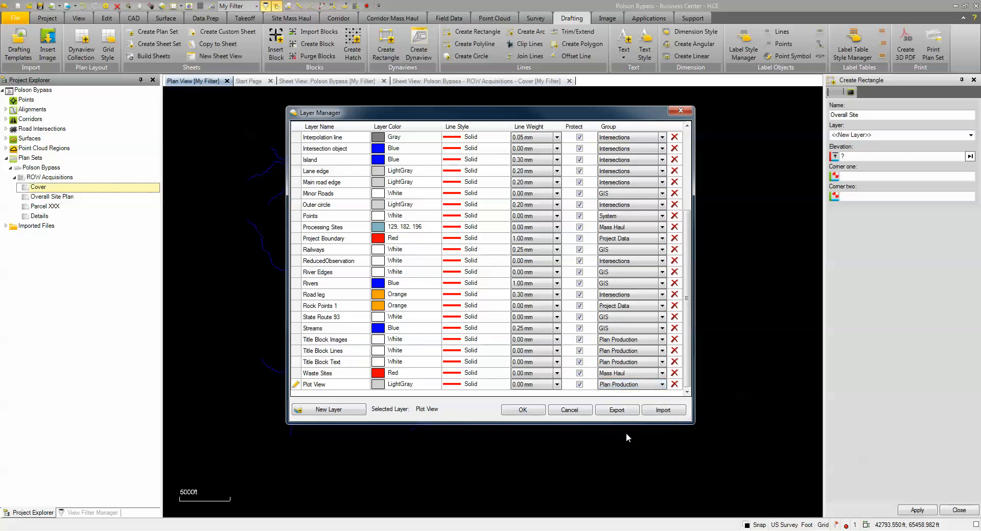
{"action": "left_click", "coordinate": [523, 411]}
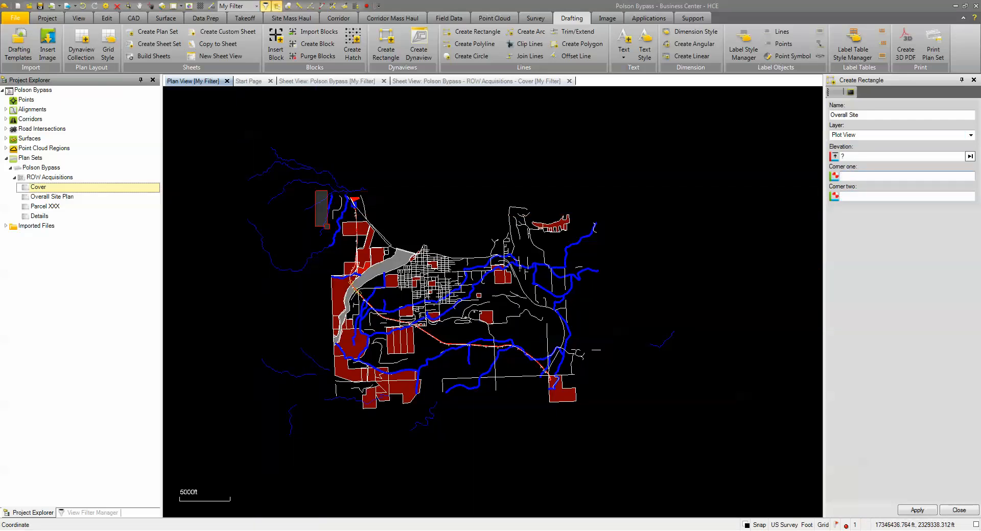
Draw the Overall Site rectangle around the whole road network and red site areas in the plan view
{"action": "left_click", "coordinate": [315, 190]}
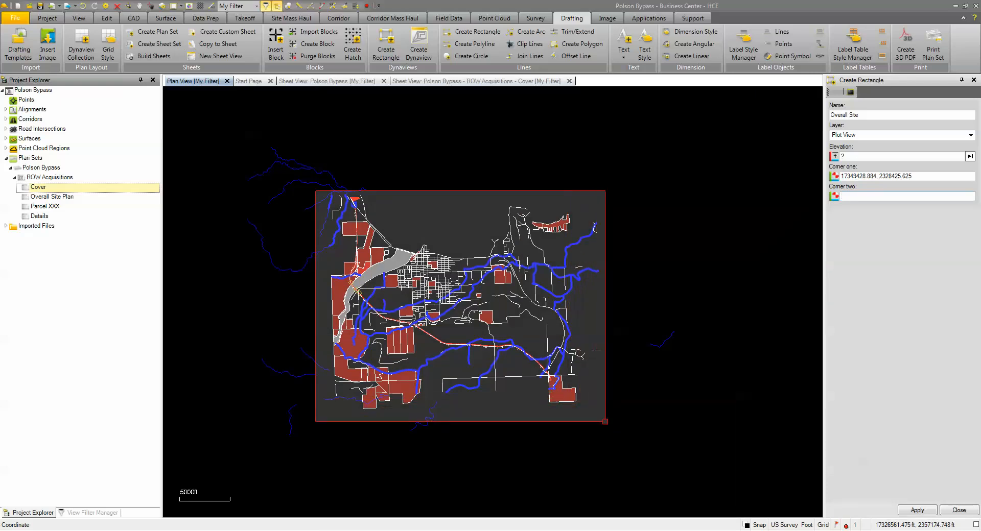
{"action": "left_click", "coordinate": [605, 416]}
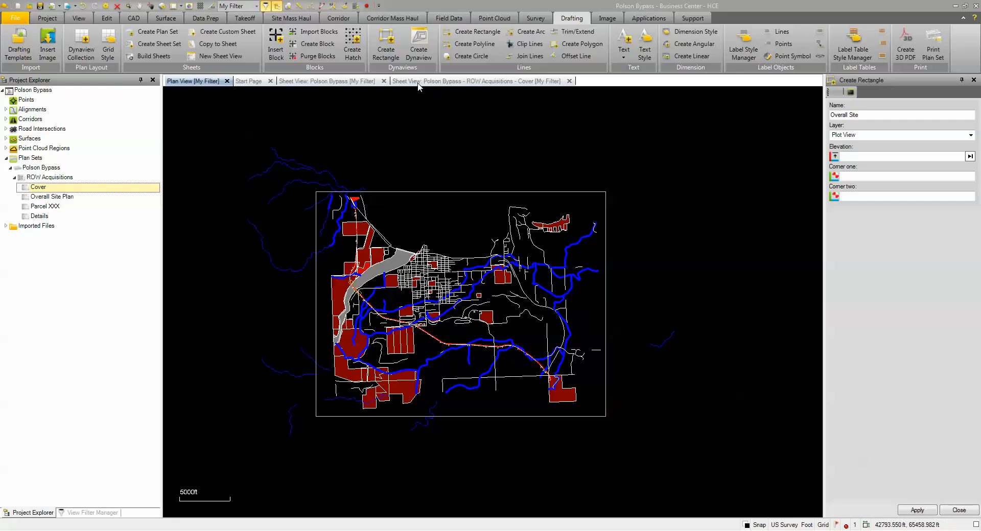
Close the Polson Bypass plan set sheet view and the Start Page, and put the remaining sheet view in a new vertical tab group
{"action": "left_click", "coordinate": [383, 81]}
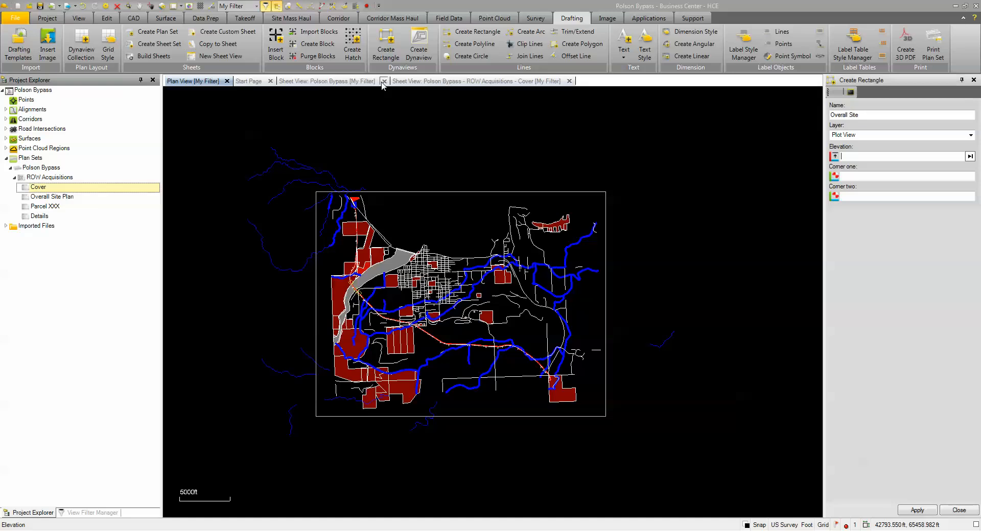
{"action": "left_click", "coordinate": [271, 80]}
{"action": "right_click", "coordinate": [300, 81]}
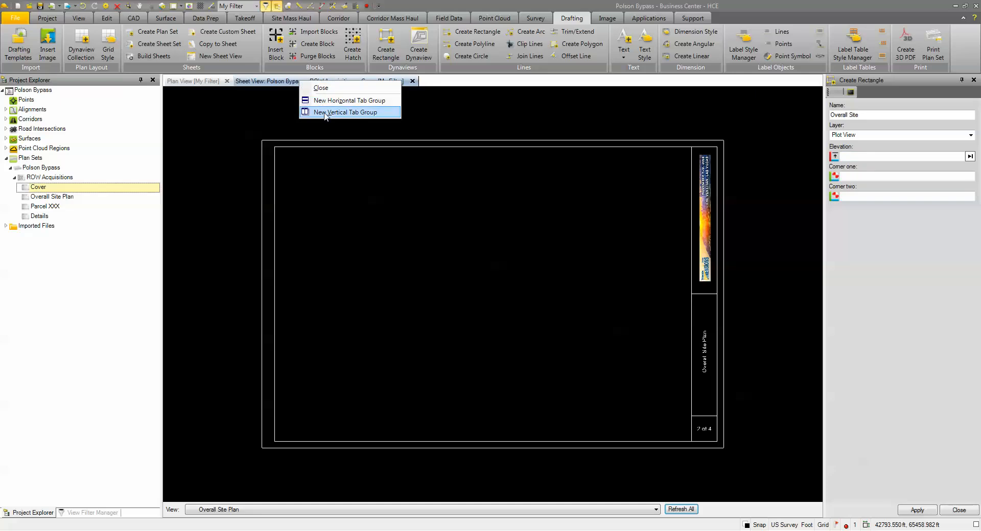
{"action": "left_click", "coordinate": [327, 112]}
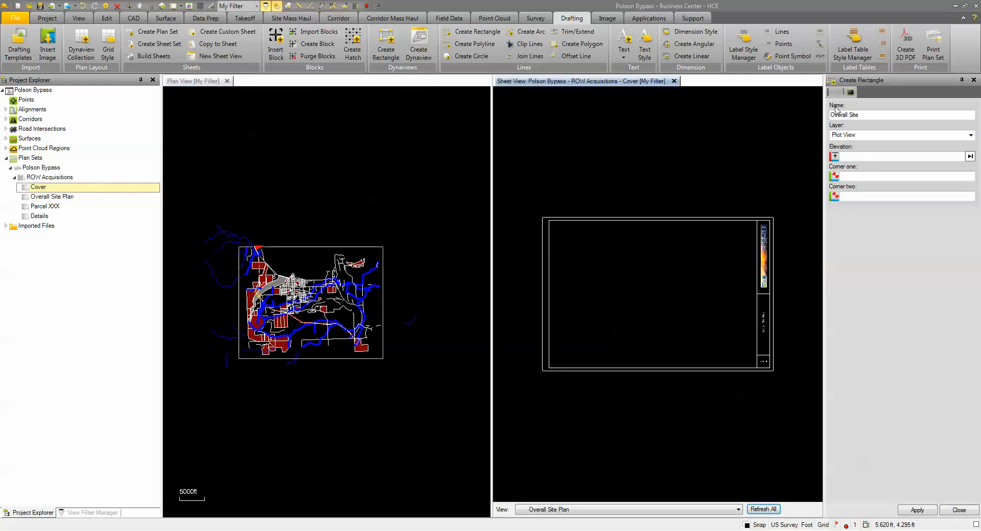
Start a dynaview named Overall Site and assign it to the Plot View layer
{"action": "left_click", "coordinate": [425, 44]}
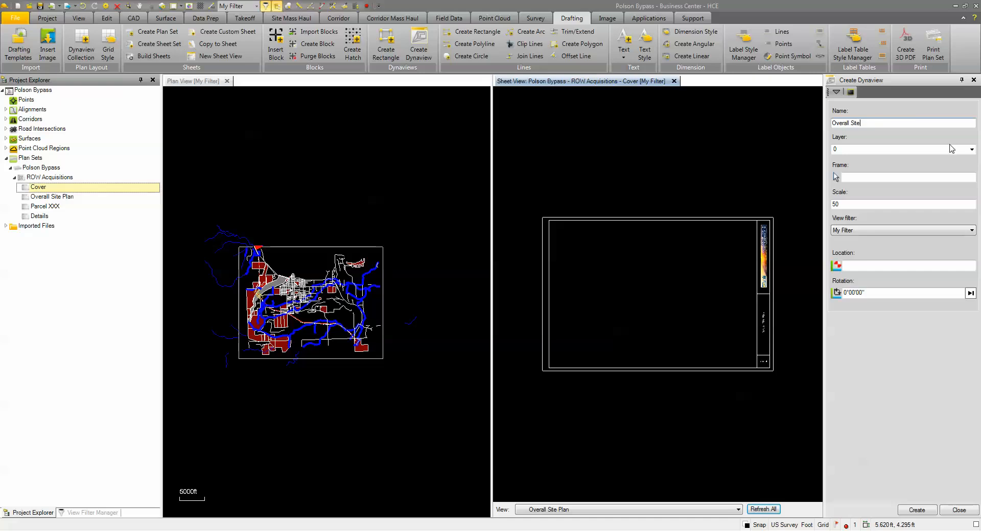
{"action": "left_click", "coordinate": [964, 151]}
{"action": "left_click", "coordinate": [970, 150]}
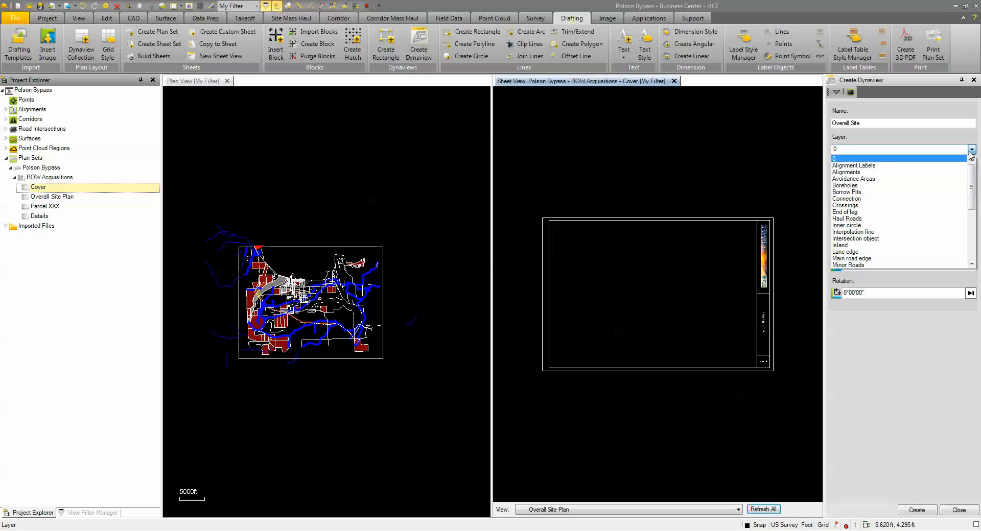
{"action": "key", "text": "p"}
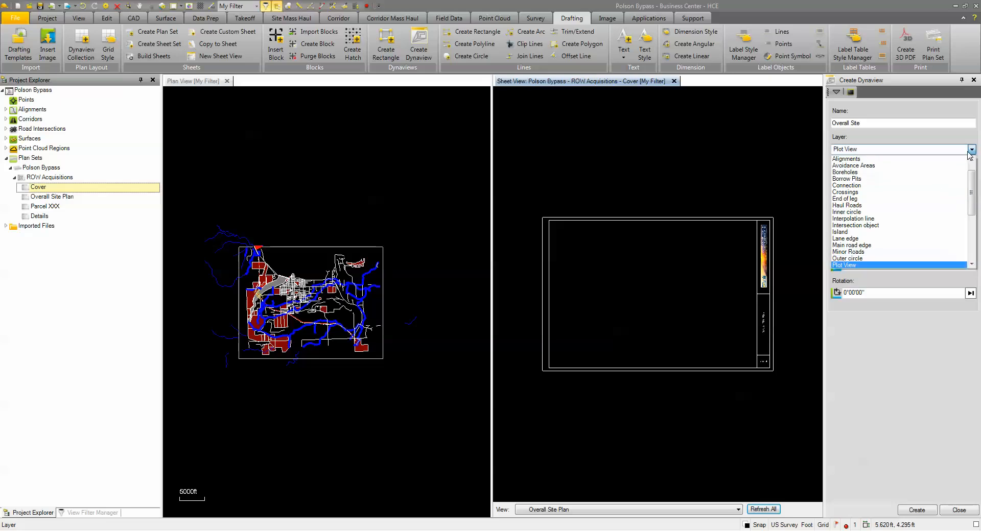
{"action": "left_click", "coordinate": [862, 265]}
Frame the dynaview with the Overall Site rectangle at scale 1000 using My Filter, and place it inside the Overall Site Plan sheet border
{"action": "left_click", "coordinate": [852, 178]}
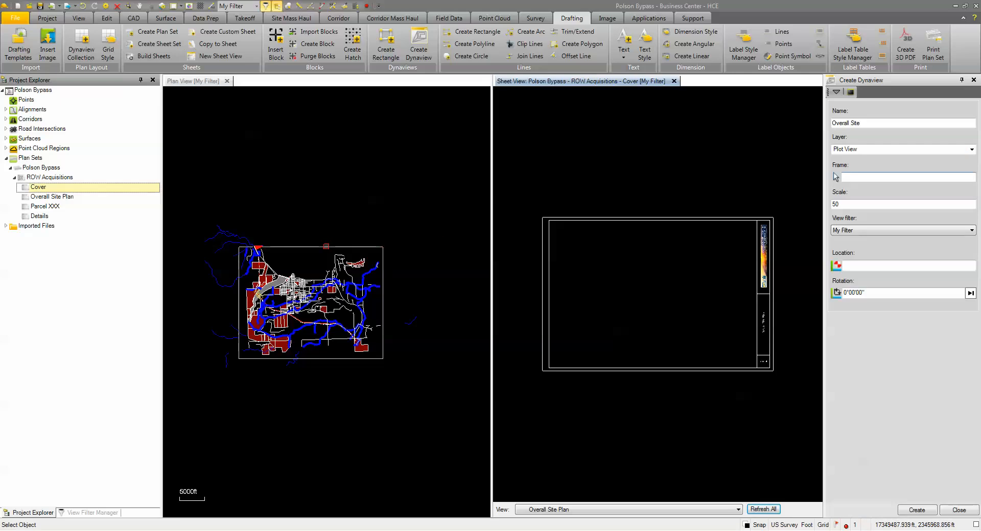
{"action": "left_click", "coordinate": [326, 246]}
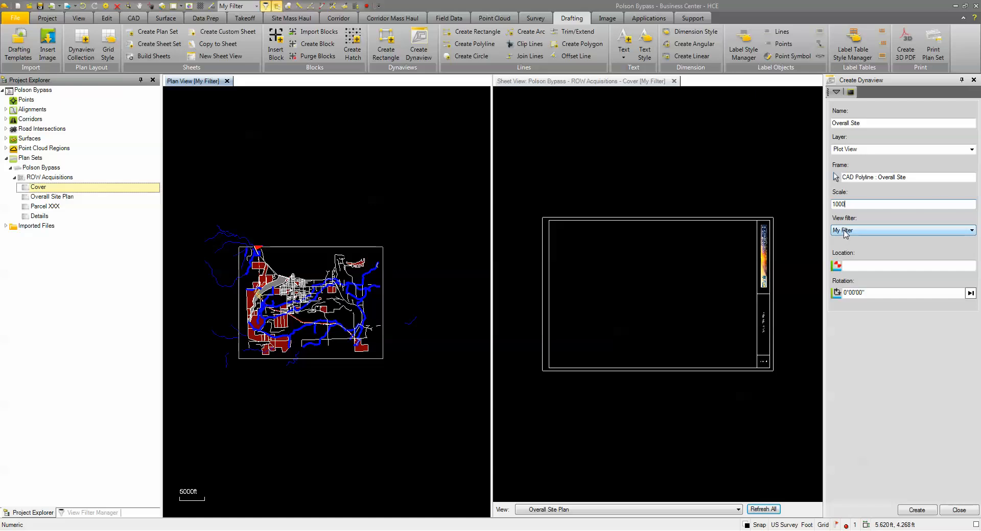
{"action": "left_click", "coordinate": [845, 234]}
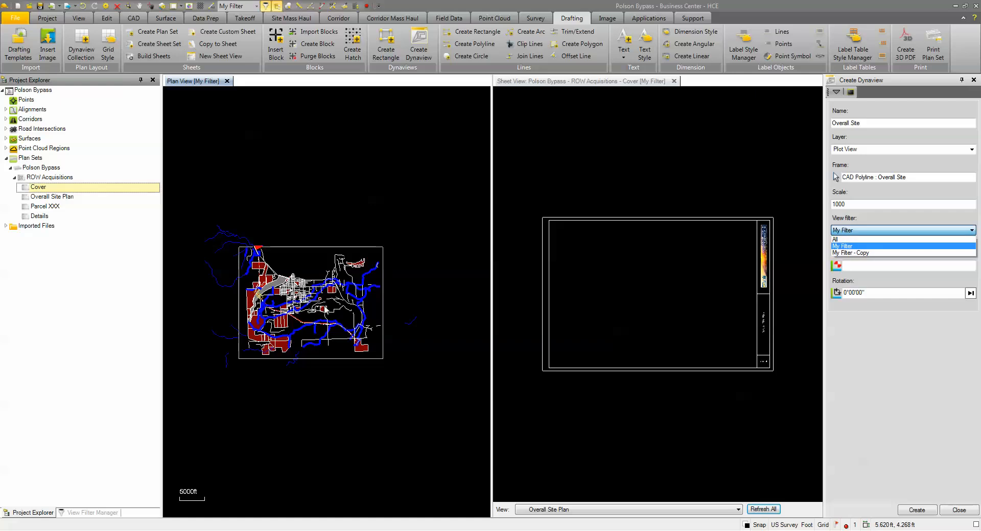
{"action": "left_click", "coordinate": [839, 234]}
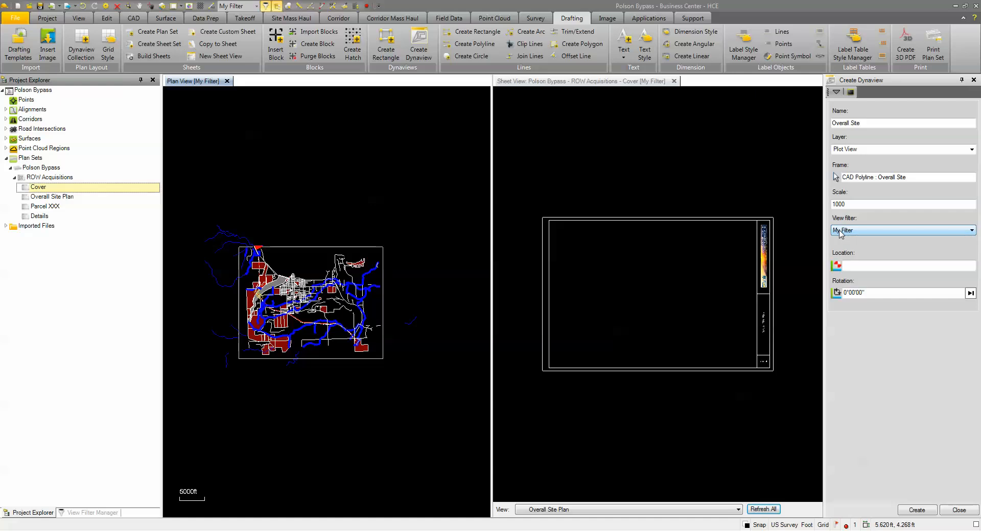
{"action": "left_click", "coordinate": [850, 267]}
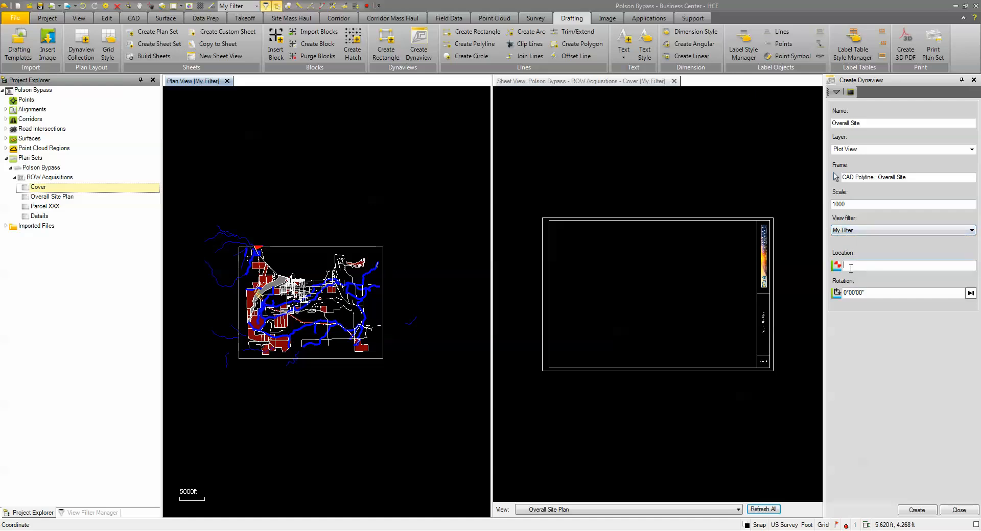
{"action": "left_click", "coordinate": [563, 222]}
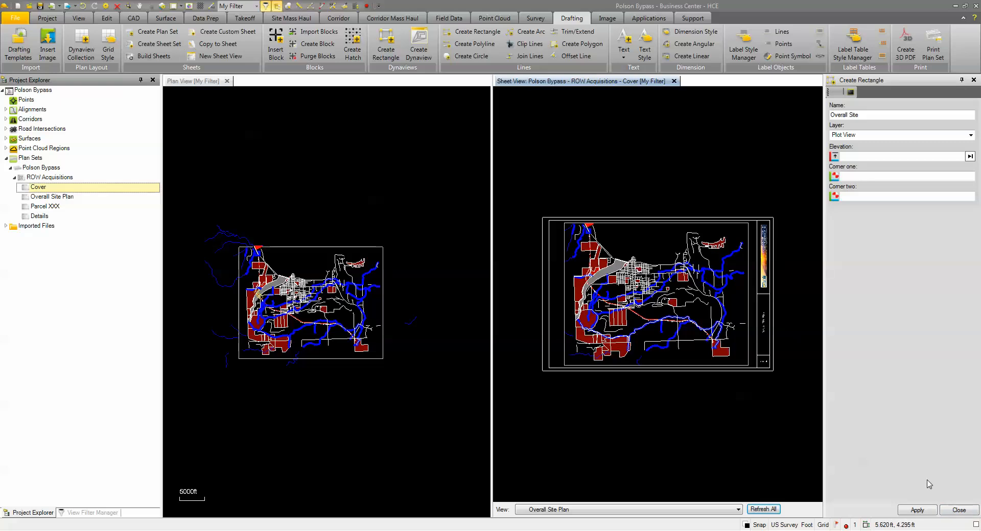
Review the Cover and Overall Site Plan sheets in the sheet view and switch it to the Parcel XXX sheet
{"action": "left_click", "coordinate": [958, 510]}
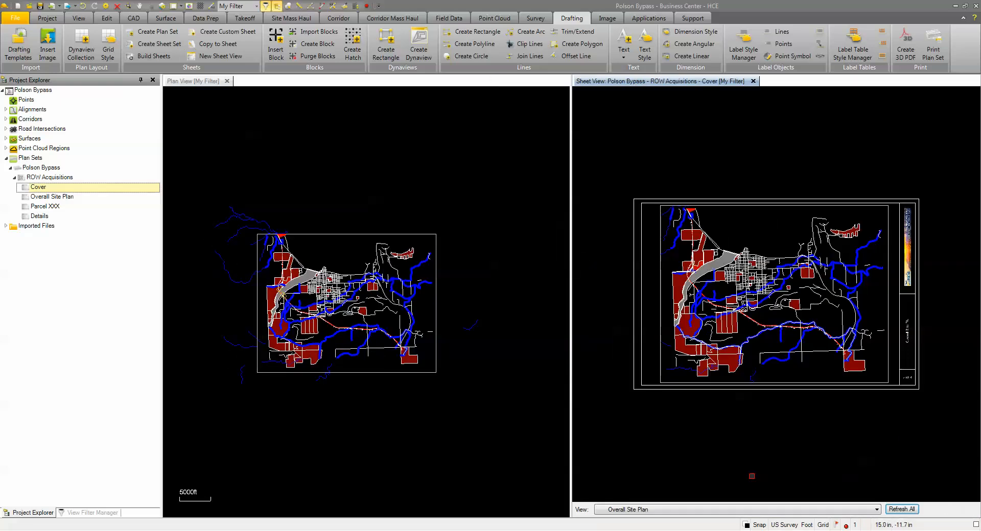
{"action": "left_click", "coordinate": [682, 510]}
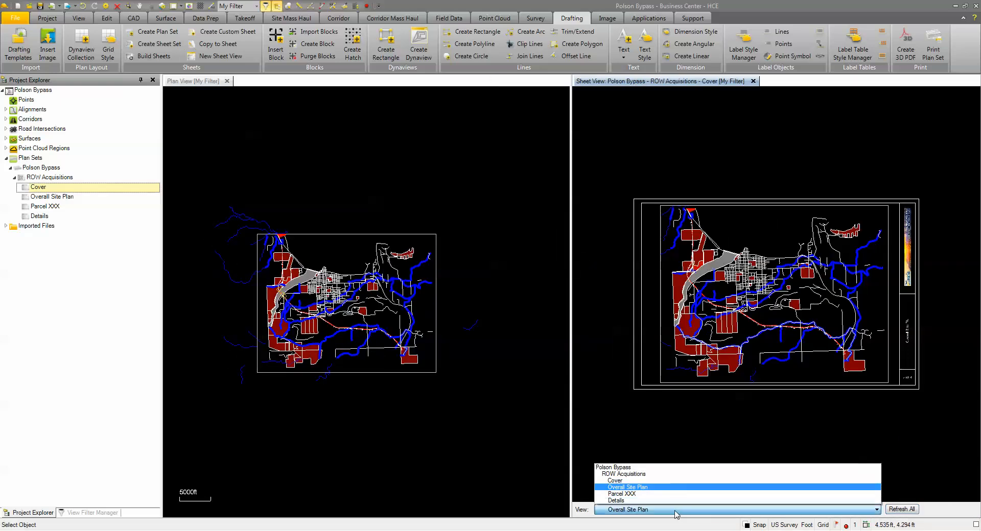
{"action": "left_click", "coordinate": [634, 485]}
{"action": "left_click", "coordinate": [650, 509]}
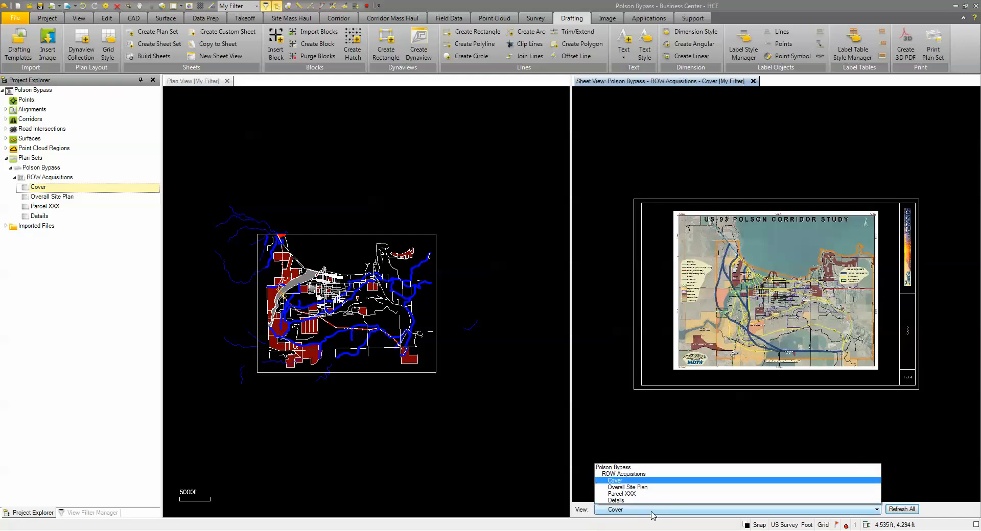
{"action": "left_click", "coordinate": [635, 488]}
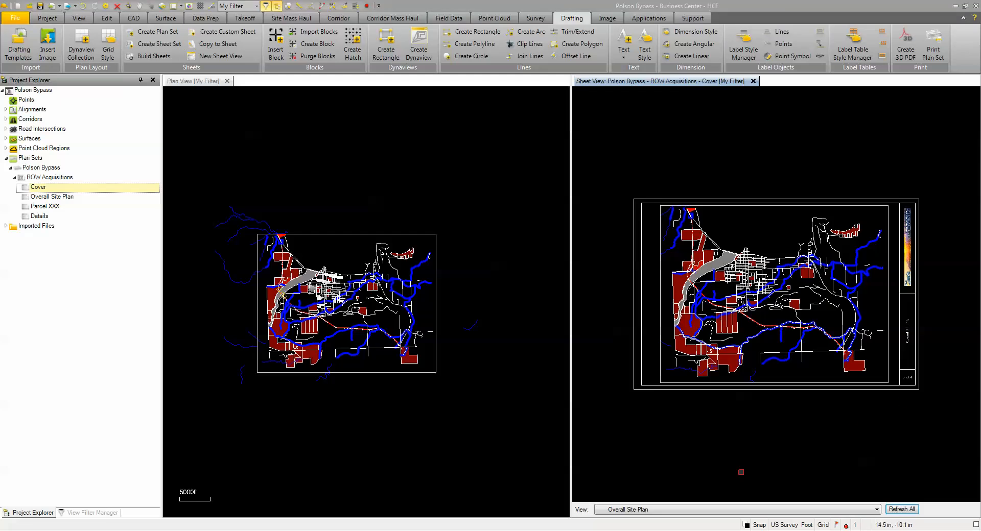
{"action": "left_click", "coordinate": [628, 509]}
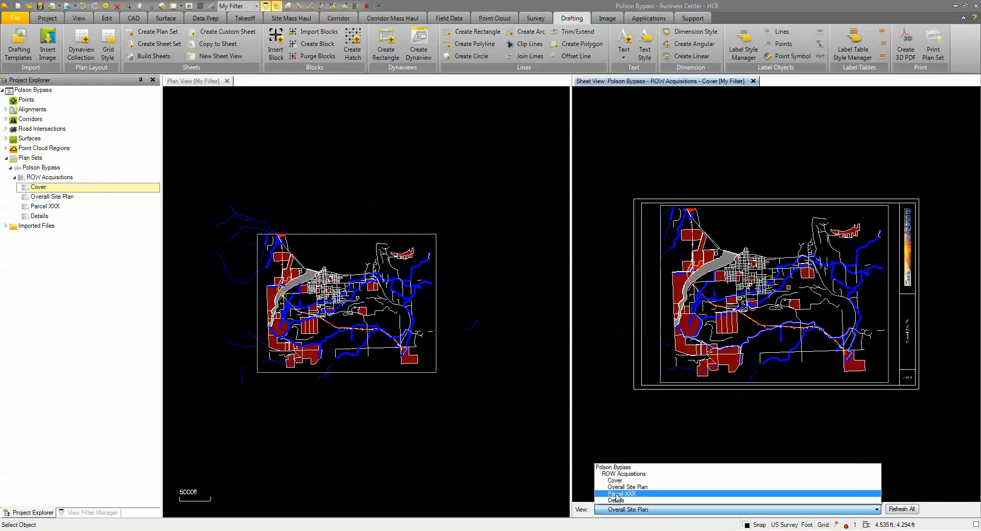
{"action": "left_click", "coordinate": [620, 494]}
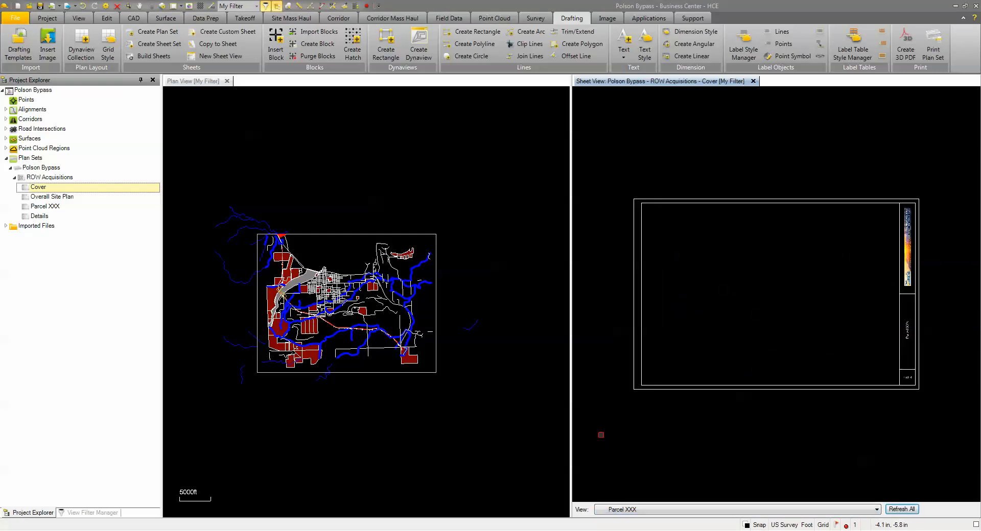
Inspect the feature properties of the red parcel polygon crossed by the alignment just northwest of the gray area, and clear its selection
{"action": "right_click", "coordinate": [43, 208]}
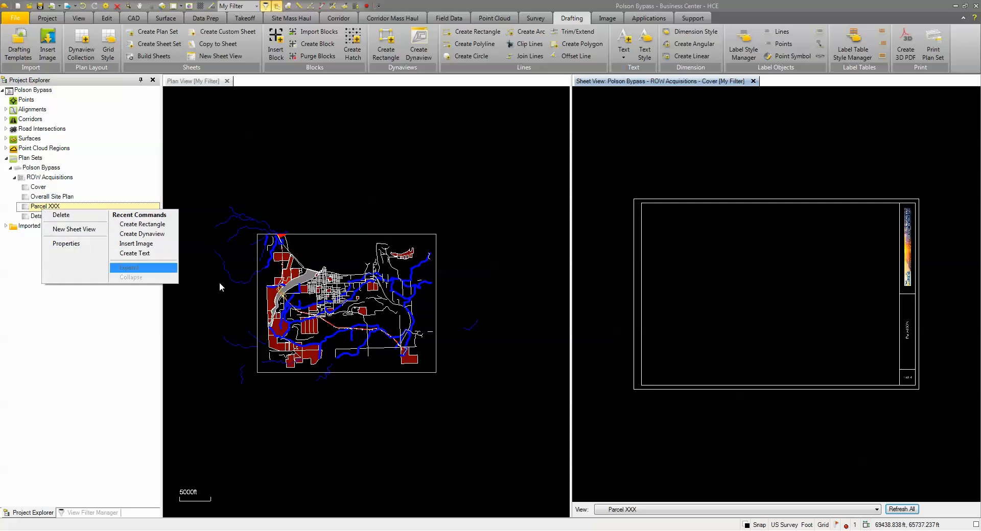
{"action": "left_click", "coordinate": [244, 289]}
{"action": "scroll", "coordinate": [286, 284], "scroll_direction": "up", "scroll_amount": 10}
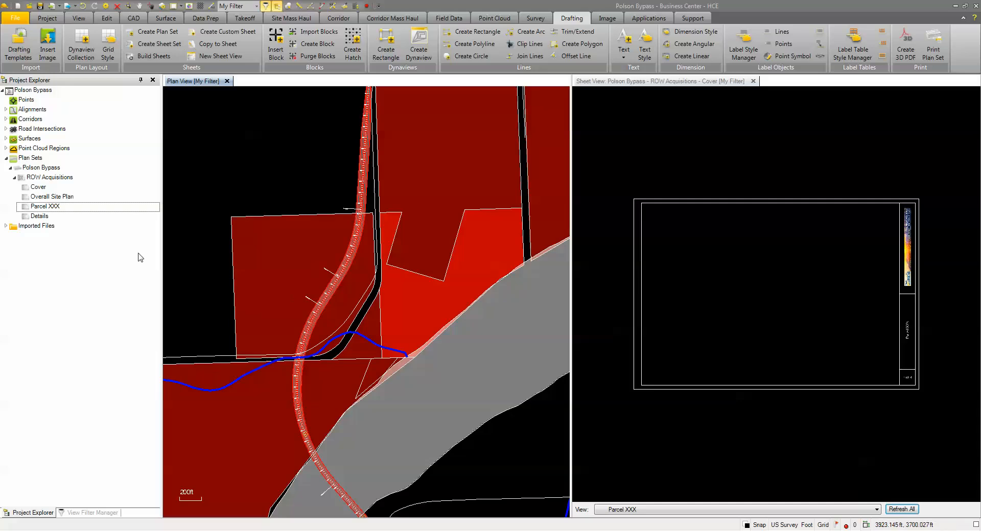
{"action": "left_click", "coordinate": [284, 215]}
{"action": "right_click", "coordinate": [285, 187]}
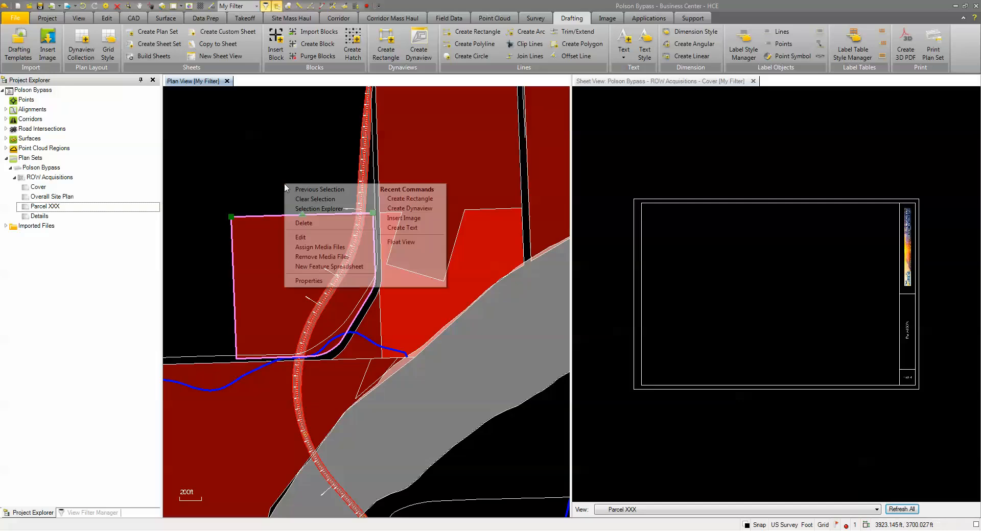
{"action": "left_click", "coordinate": [308, 280]}
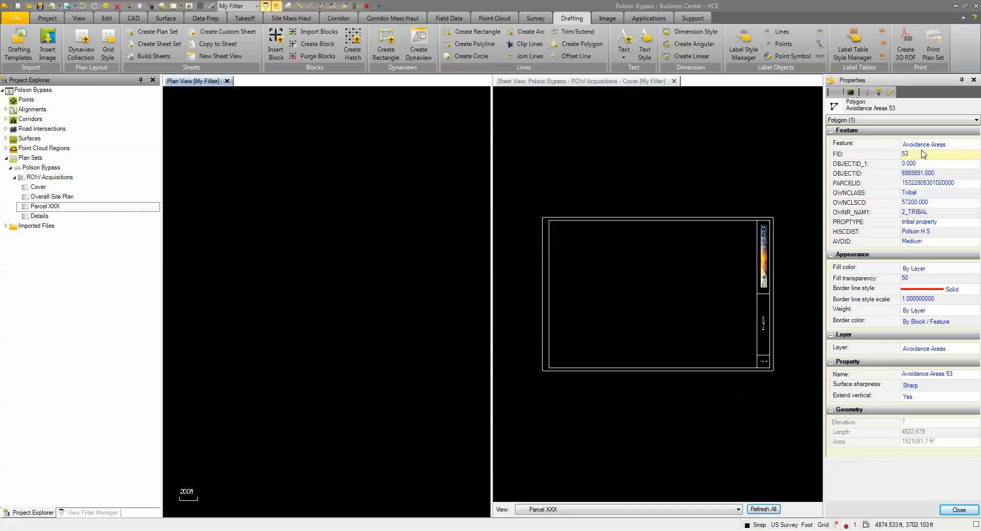
{"action": "left_click", "coordinate": [957, 511]}
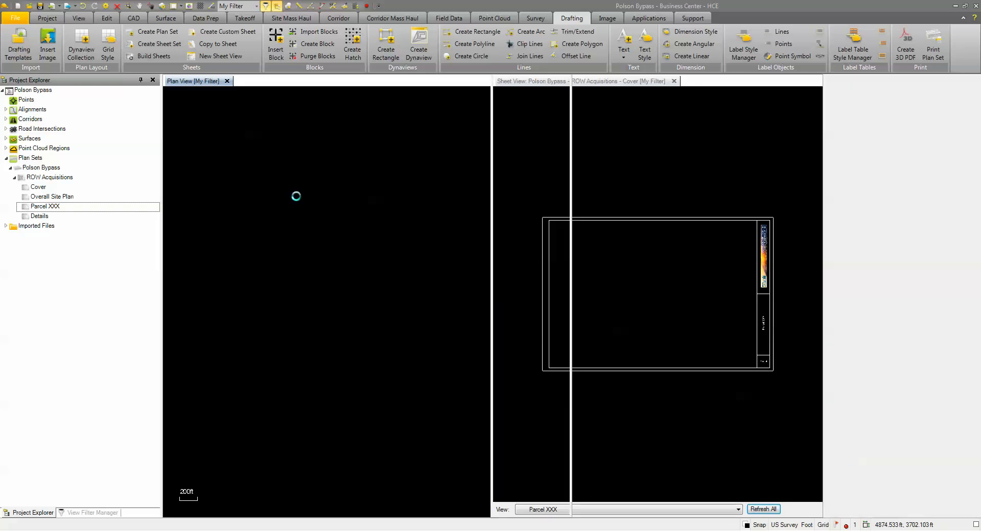
{"action": "scroll", "coordinate": [364, 309], "scroll_direction": "up", "scroll_amount": 3}
{"action": "scroll", "coordinate": [366, 276], "scroll_direction": "down", "scroll_amount": 10}
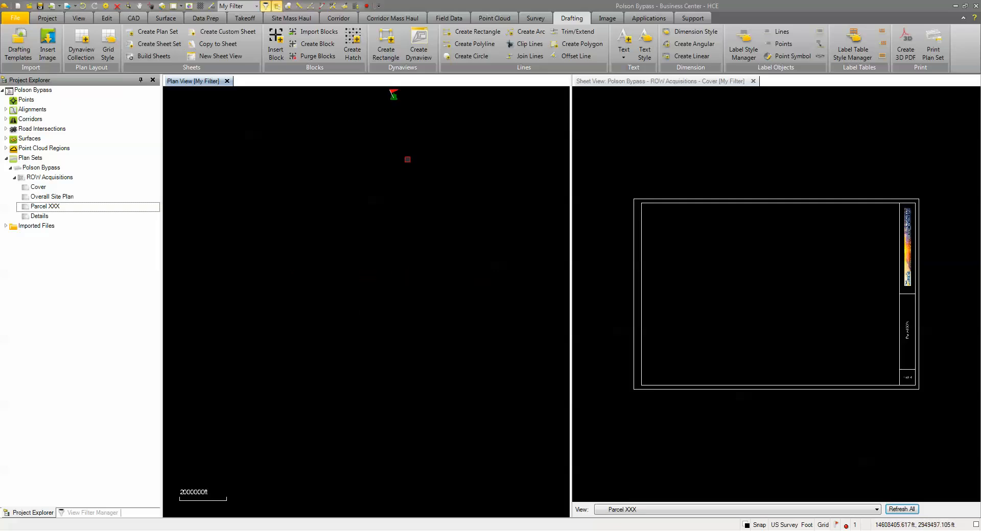
{"action": "scroll", "coordinate": [367, 256], "scroll_direction": "up", "scroll_amount": 6}
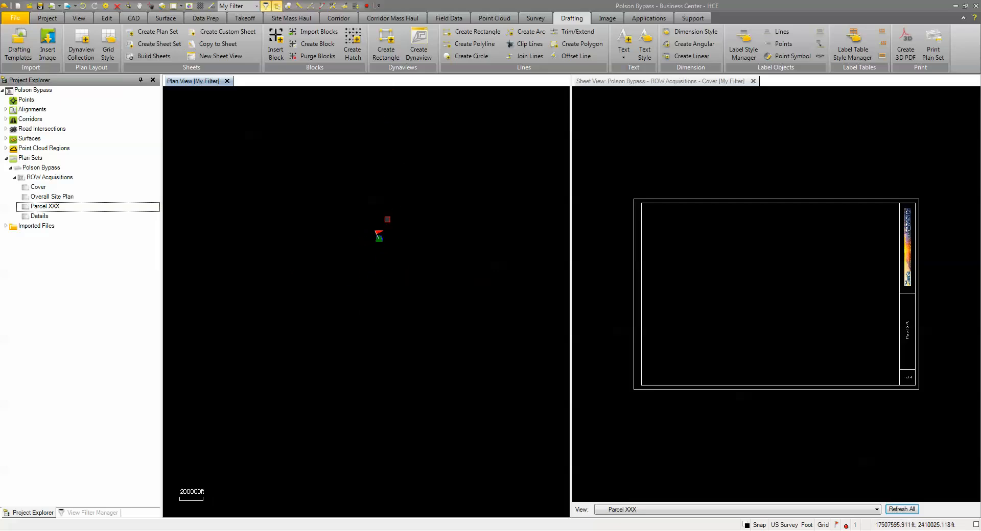
{"action": "scroll", "coordinate": [364, 265], "scroll_direction": "up", "scroll_amount": 6}
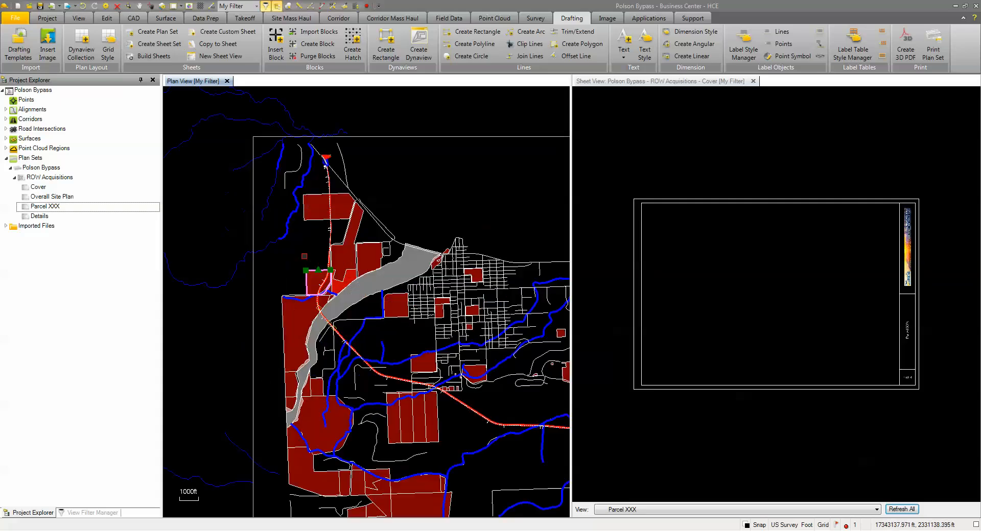
{"action": "scroll", "coordinate": [338, 340], "scroll_direction": "up", "scroll_amount": 2}
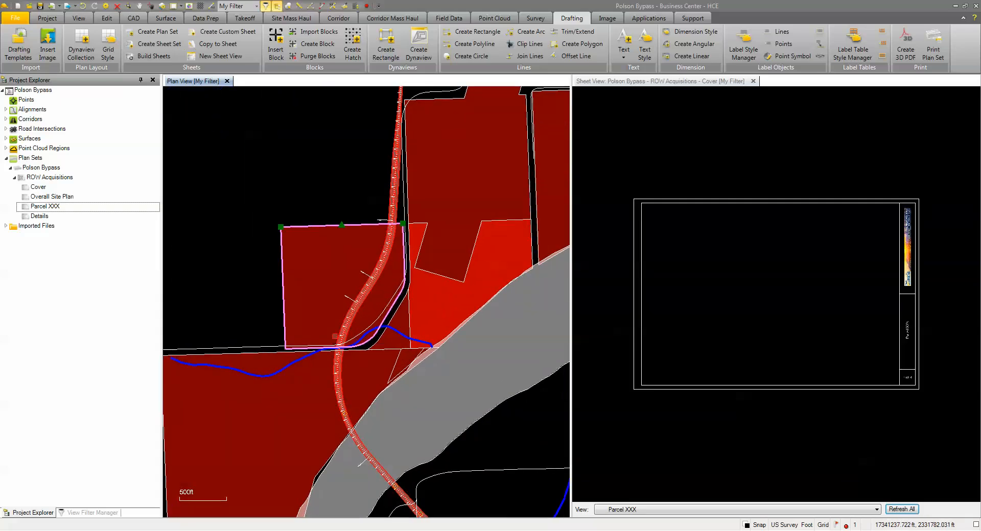
{"action": "key", "text": "Escape"}
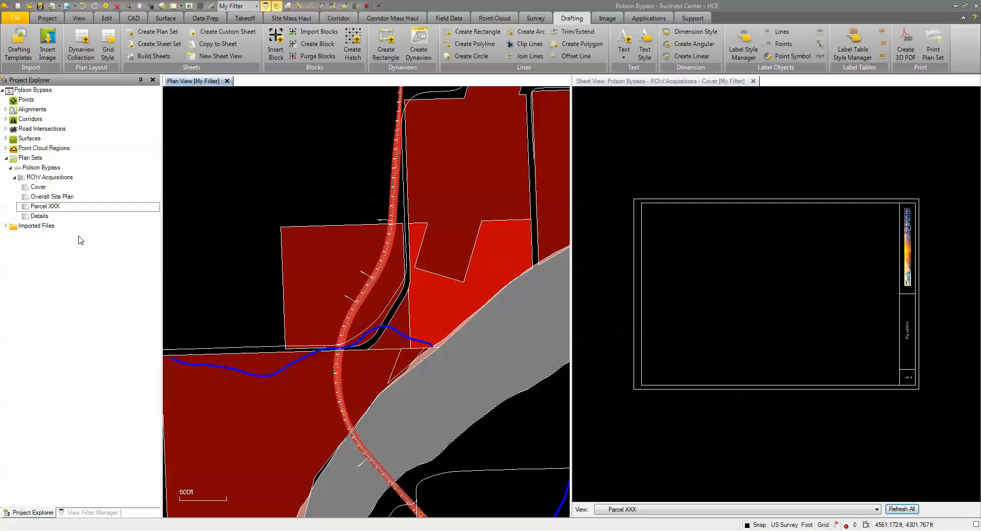
Rename the Parcel XXX sheet to Parcel 53 and reload it in the sheet view
{"action": "right_click", "coordinate": [51, 206]}
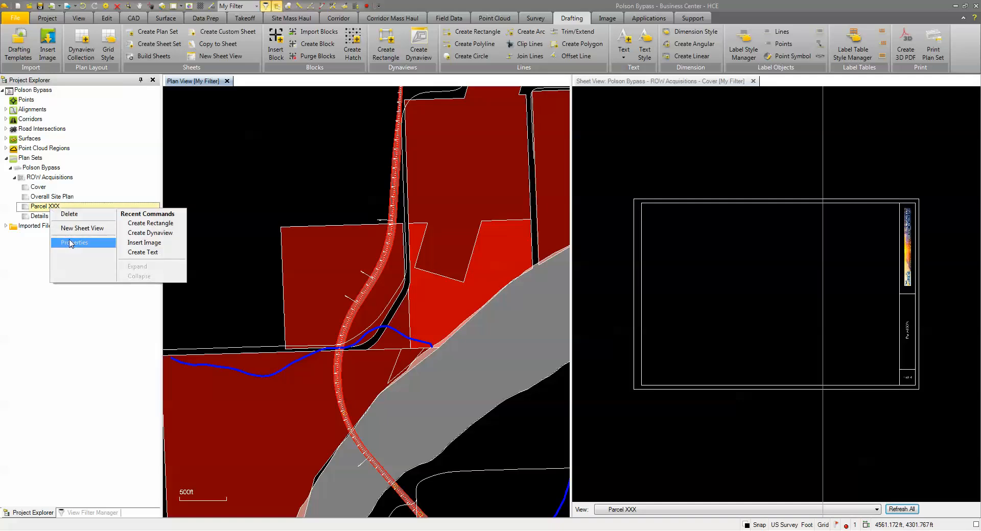
{"action": "left_click", "coordinate": [74, 242]}
{"action": "left_click", "coordinate": [921, 143]}
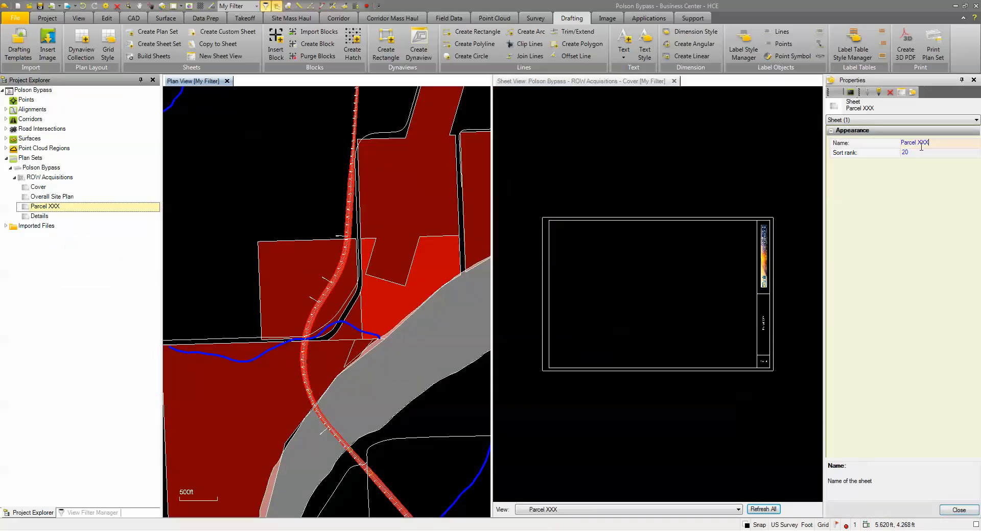
{"action": "left_click_drag", "start_coordinate": [919, 145], "coordinate": [928, 145]}
{"action": "type", "text": "53"}
{"action": "left_click", "coordinate": [953, 510]}
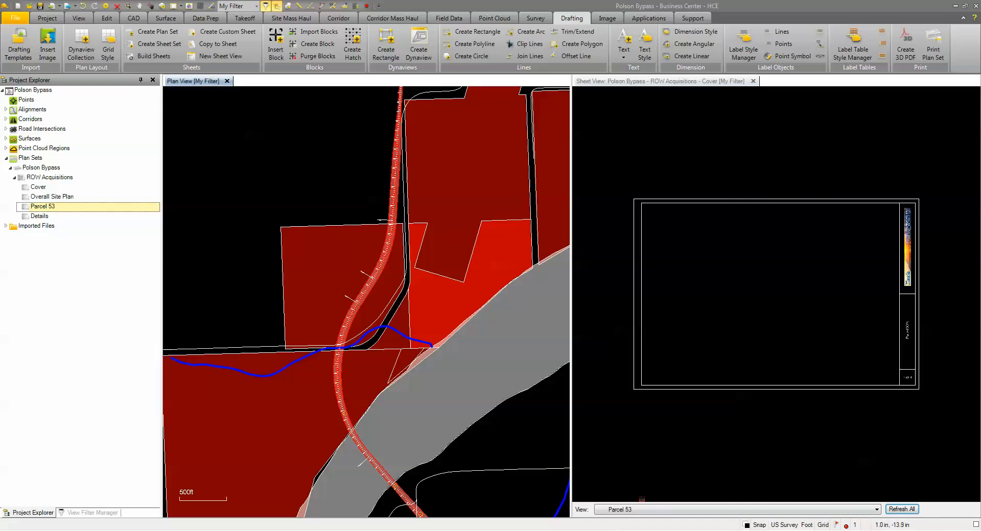
{"action": "left_click", "coordinate": [659, 512]}
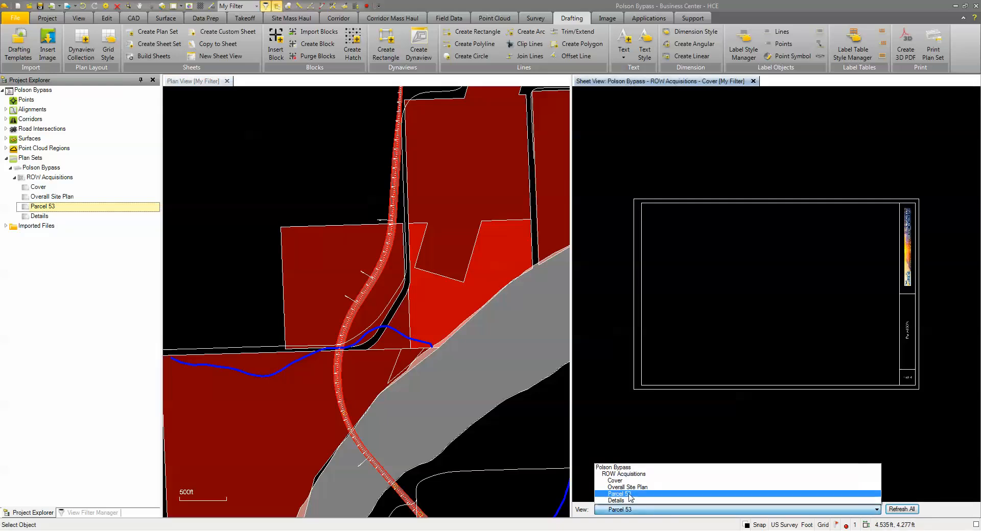
{"action": "left_click", "coordinate": [629, 498]}
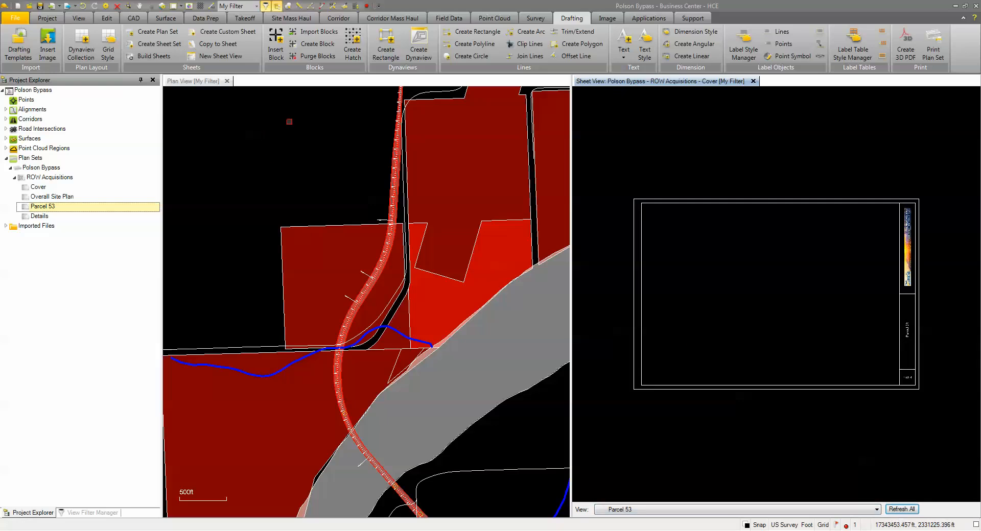
Draw a rectangle named Parcel 53 on the Plot View layer around the inspected parcel in the plan view
{"action": "left_click", "coordinate": [398, 62]}
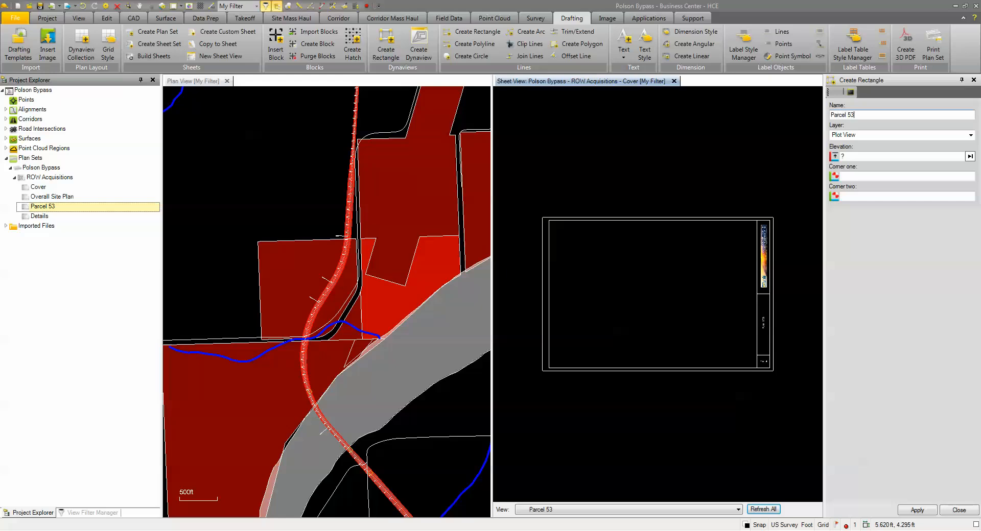
{"action": "left_click", "coordinate": [905, 176]}
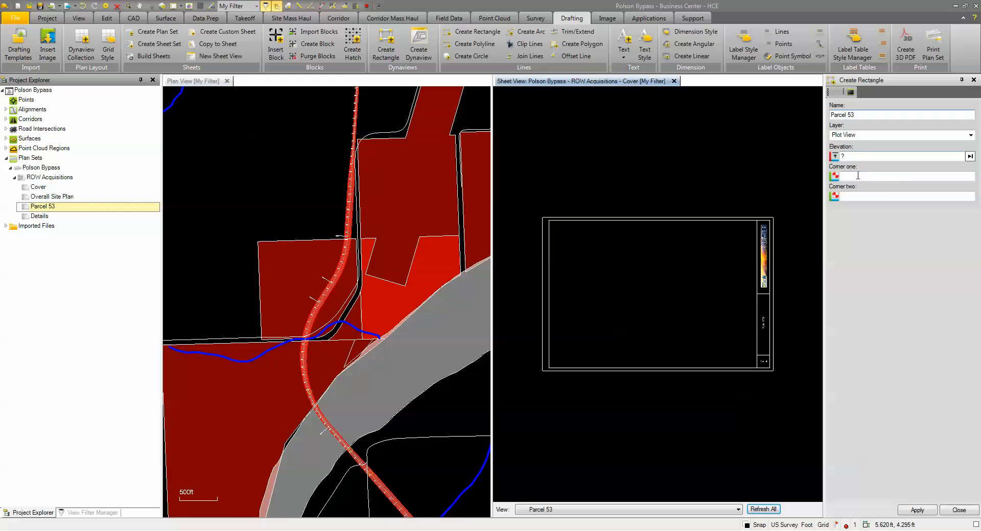
{"action": "left_click", "coordinate": [239, 227]}
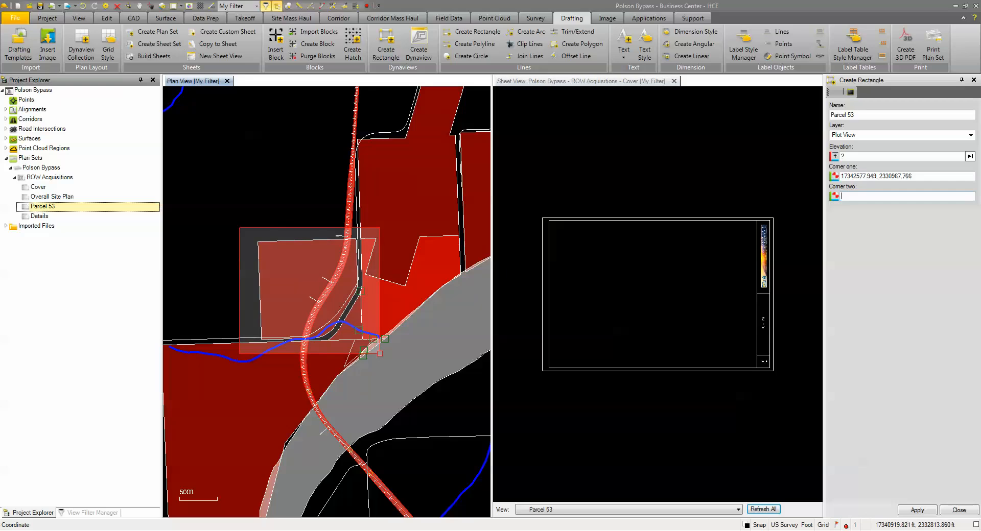
{"action": "left_click", "coordinate": [380, 354]}
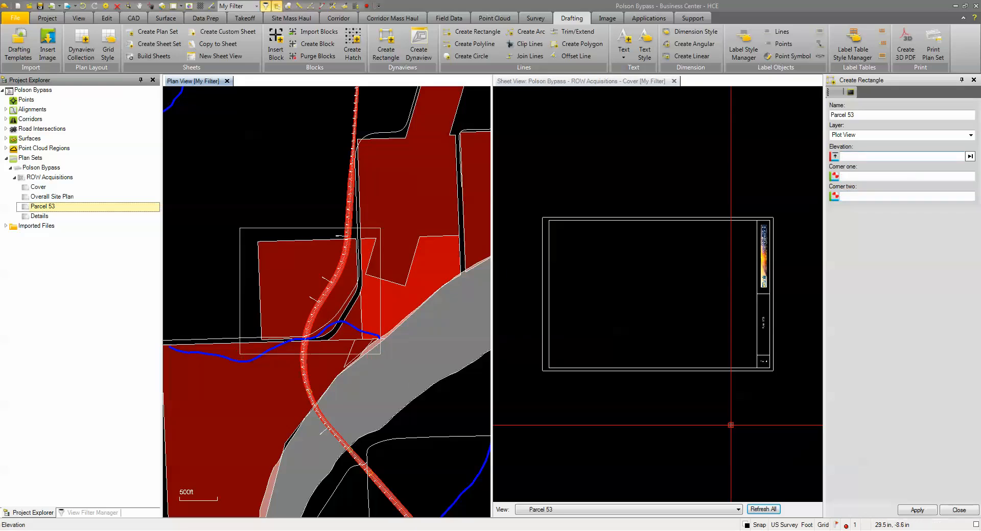
Start a dynaview named Parcel 53 and assign it to the Plot View layer
{"action": "left_click", "coordinate": [419, 43]}
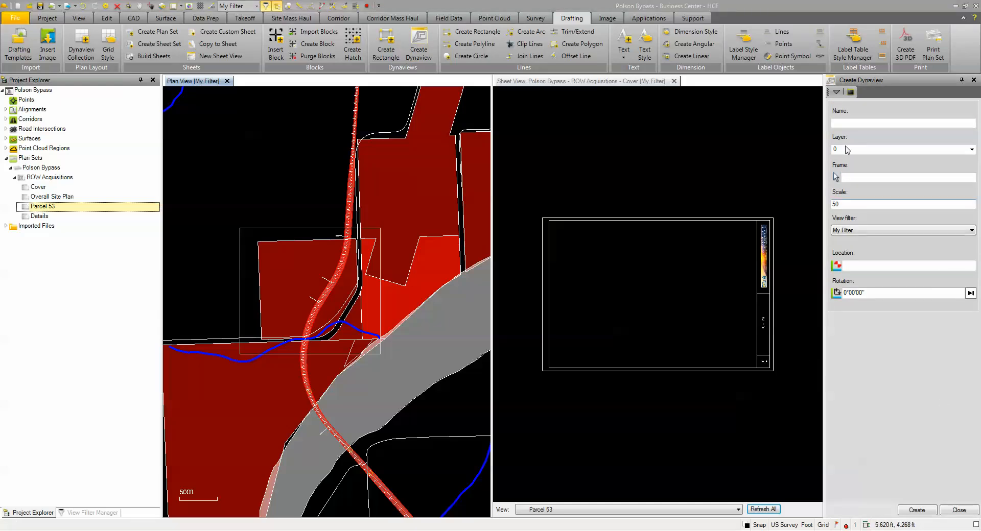
{"action": "left_click", "coordinate": [845, 125]}
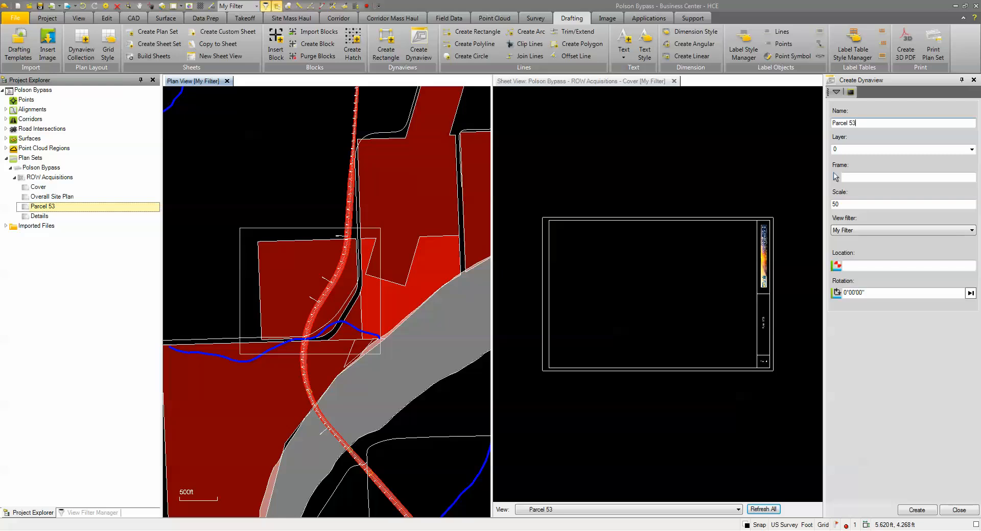
{"action": "left_click", "coordinate": [861, 152]}
{"action": "key", "text": "Down"}
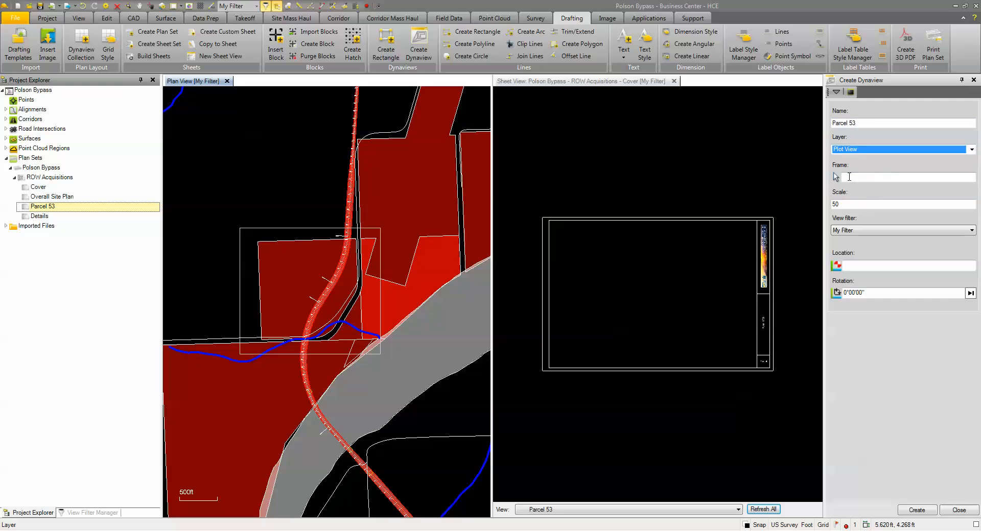
Frame the dynaview with the Parcel 53 rectangle at scale 100 and place it at 8.81, 20.19 inside the Parcel 53 sheet border
{"action": "left_click", "coordinate": [847, 177]}
{"action": "left_click", "coordinate": [323, 225]}
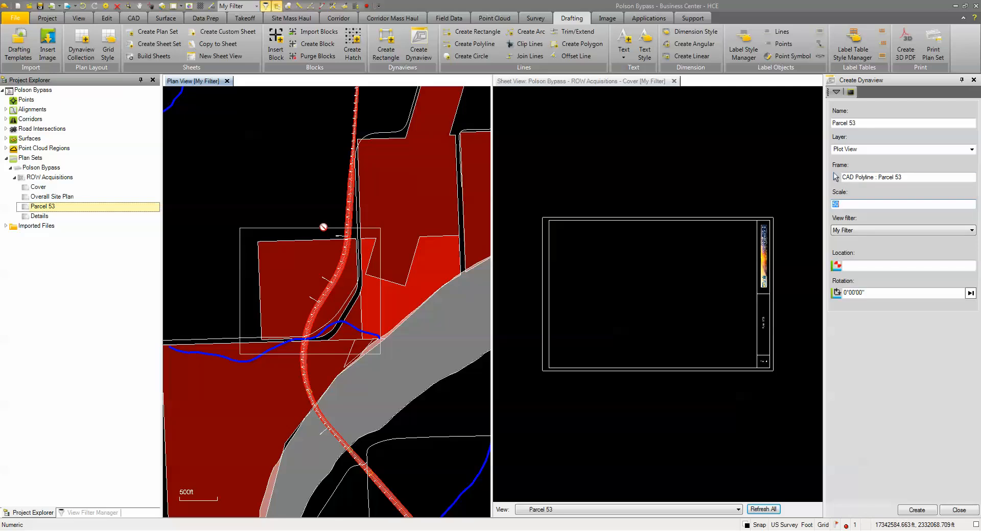
{"action": "type", "text": "100"}
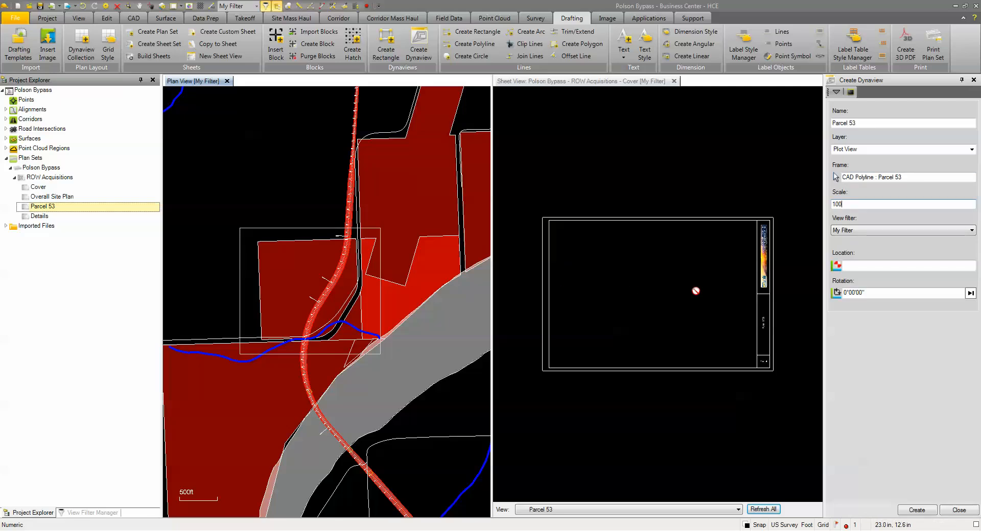
{"action": "left_click", "coordinate": [852, 268]}
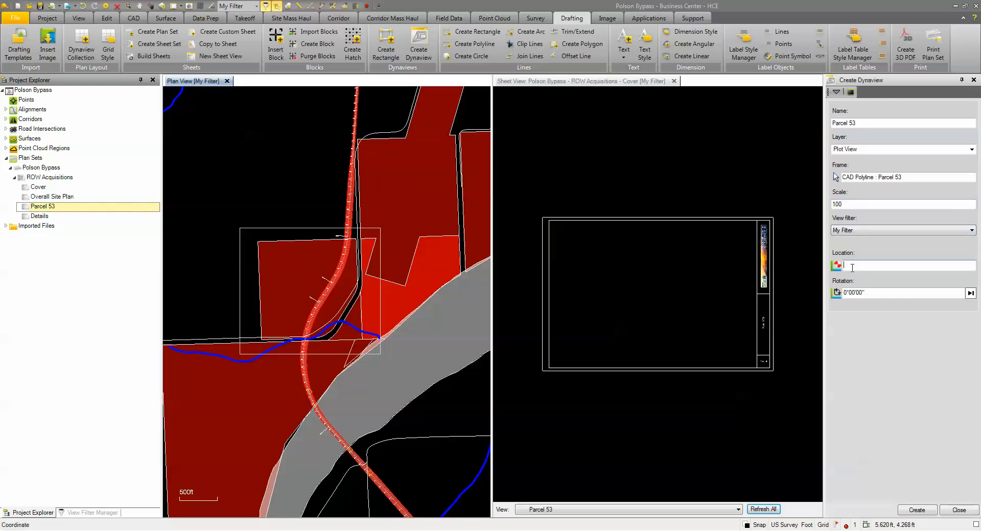
{"action": "left_click", "coordinate": [598, 241]}
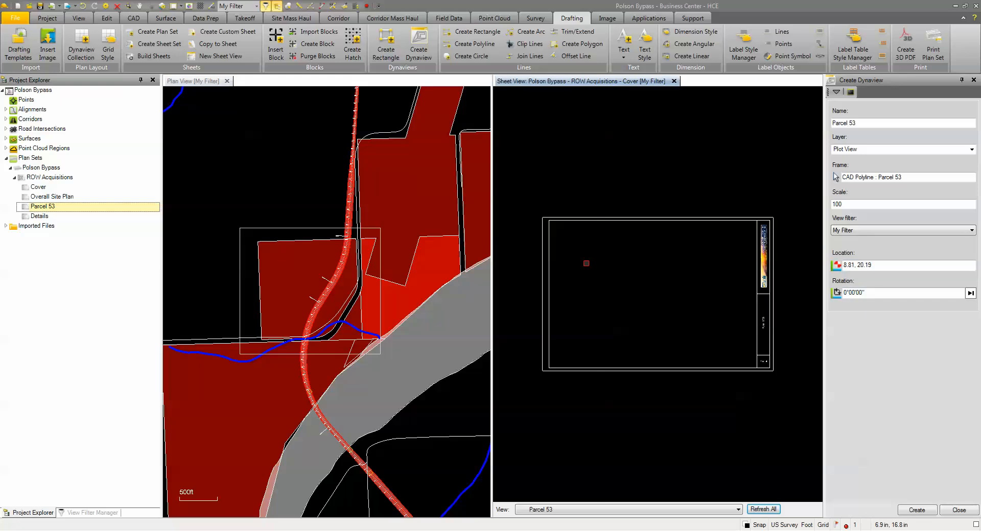
{"action": "left_click", "coordinate": [920, 511]}
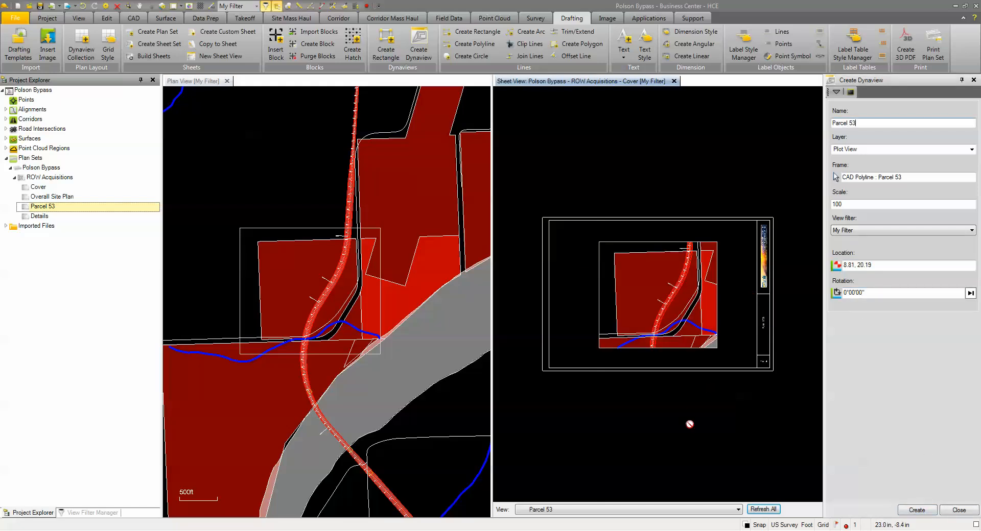
{"action": "left_click", "coordinate": [959, 510]}
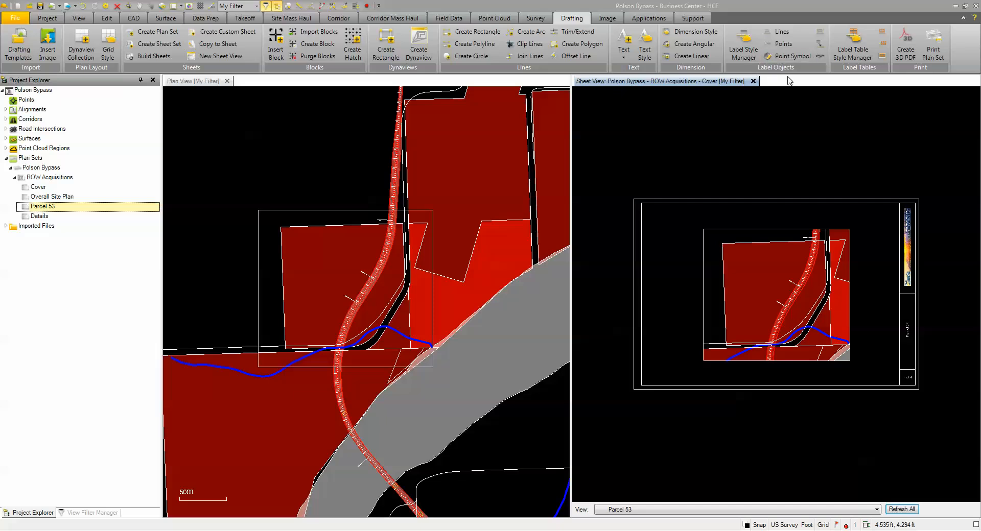
Start a double alternating scale bar on the Title Block Text layer, targeting the Parcel 53 dynaview
{"action": "left_click", "coordinate": [820, 57]}
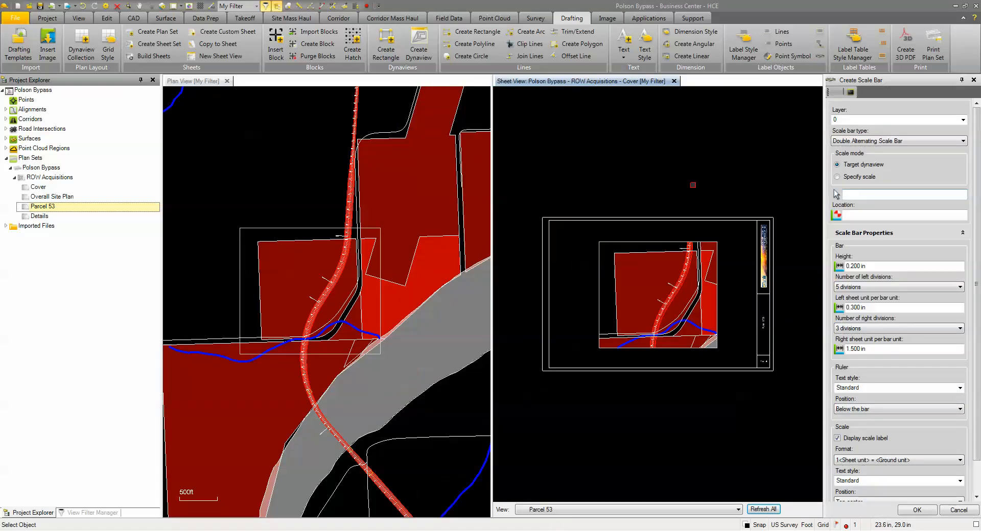
{"action": "left_click", "coordinate": [963, 119]}
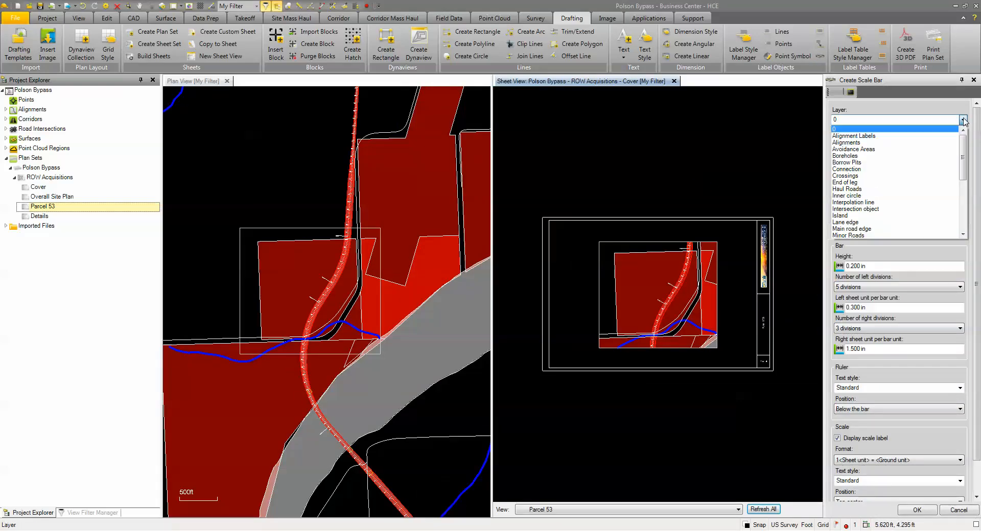
{"action": "left_click_drag", "start_coordinate": [964, 168], "coordinate": [963, 172]}
{"action": "left_click_drag", "start_coordinate": [963, 199], "coordinate": [966, 220]}
{"action": "left_click", "coordinate": [876, 225]}
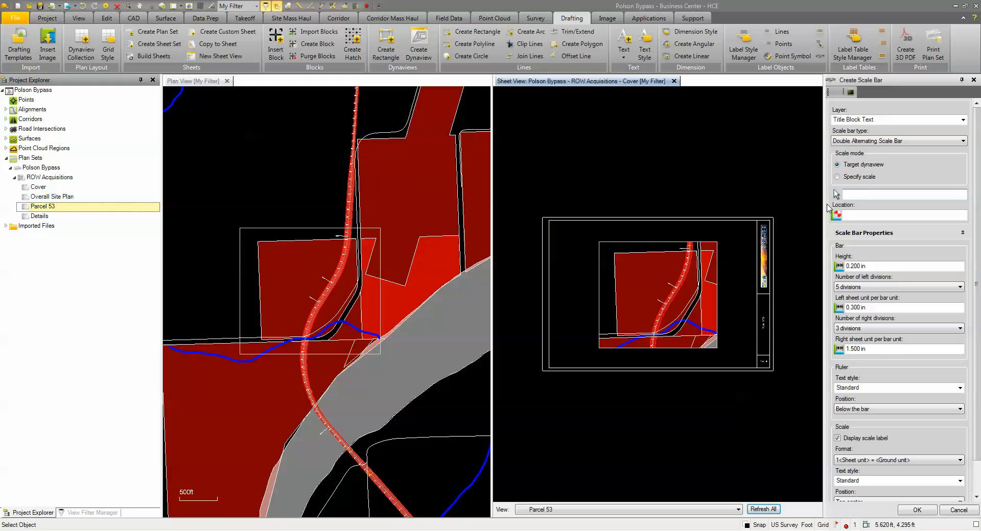
{"action": "left_click", "coordinate": [659, 243]}
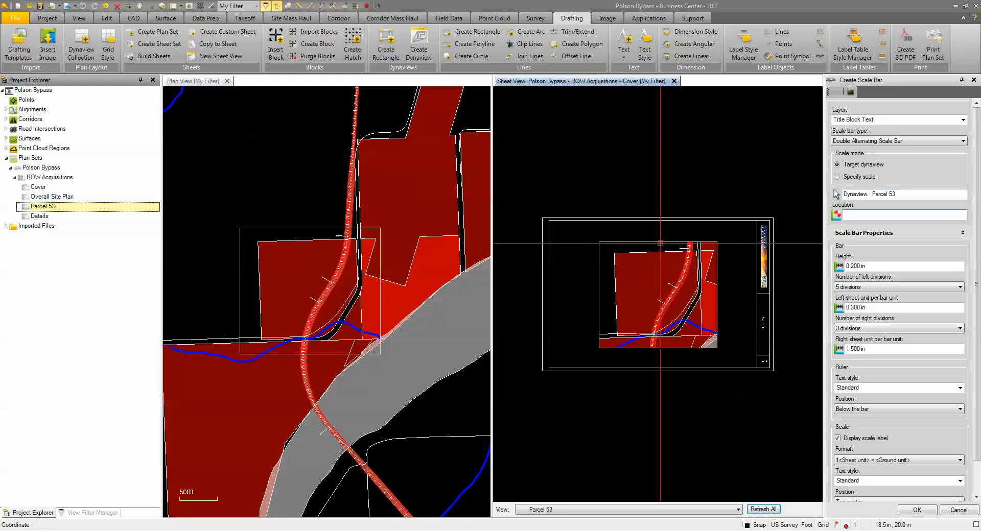
{"action": "scroll", "coordinate": [685, 357], "scroll_direction": "up", "scroll_amount": 1}
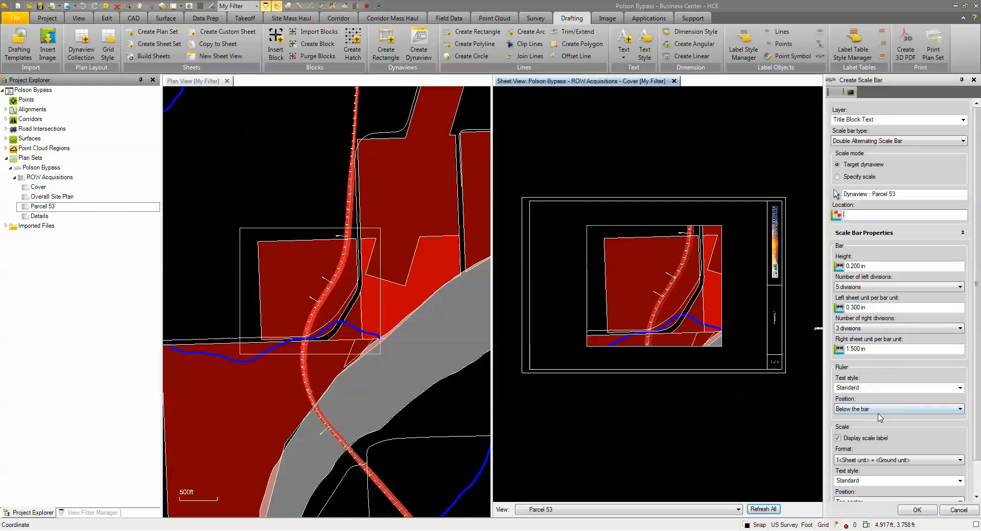
Set the scale bar's ruler text style to Arial 0.10 in and its scale label text style to Agency 0.15 in
{"action": "left_click", "coordinate": [861, 388]}
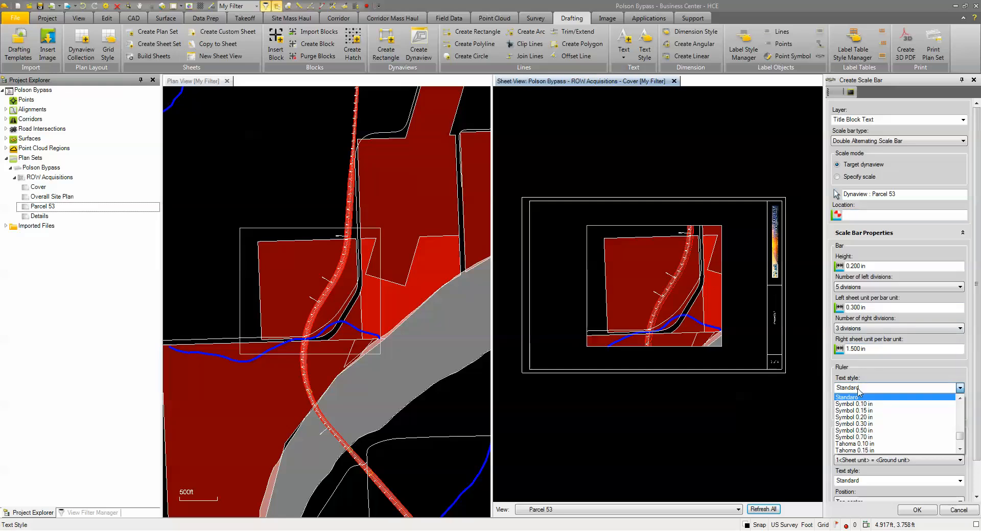
{"action": "scroll", "coordinate": [950, 433], "scroll_direction": "up", "scroll_amount": 10}
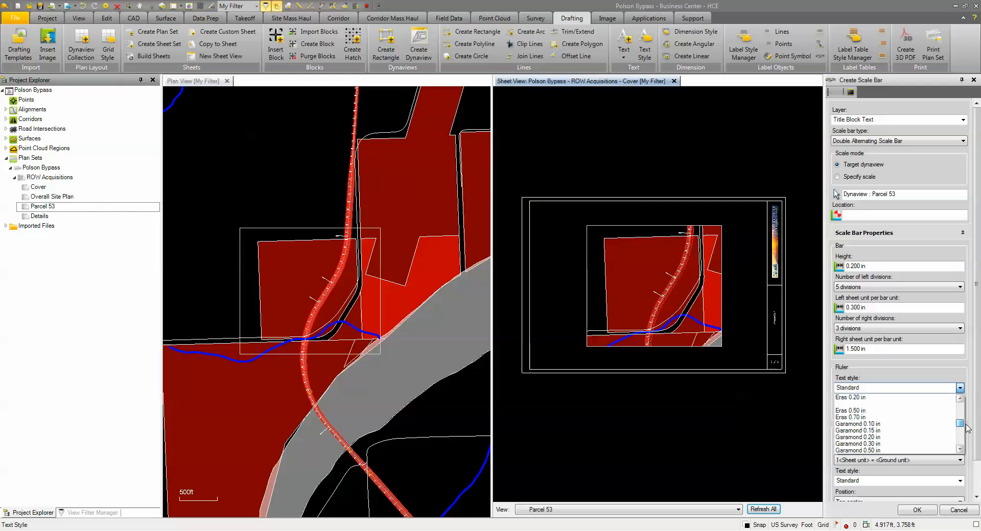
{"action": "scroll", "coordinate": [971, 415], "scroll_direction": "up", "scroll_amount": 2}
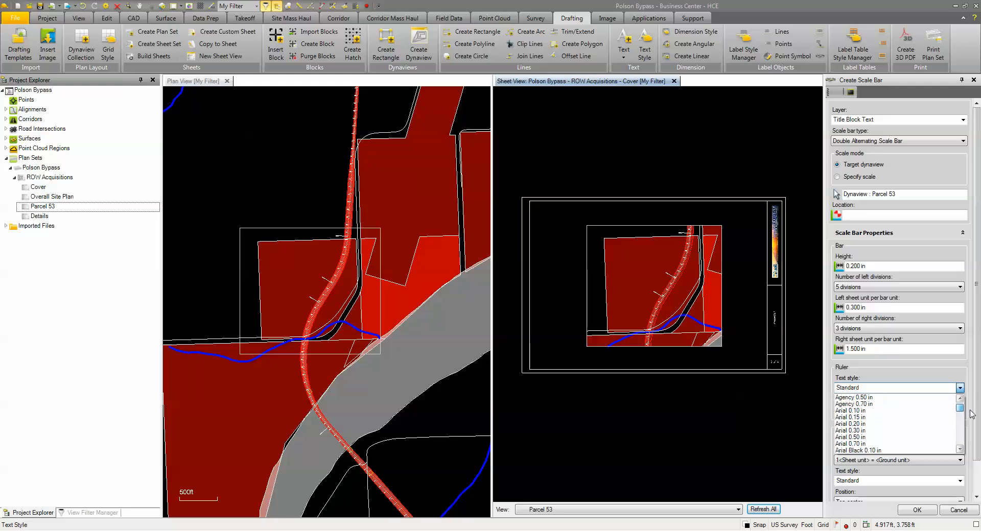
{"action": "left_click", "coordinate": [883, 413]}
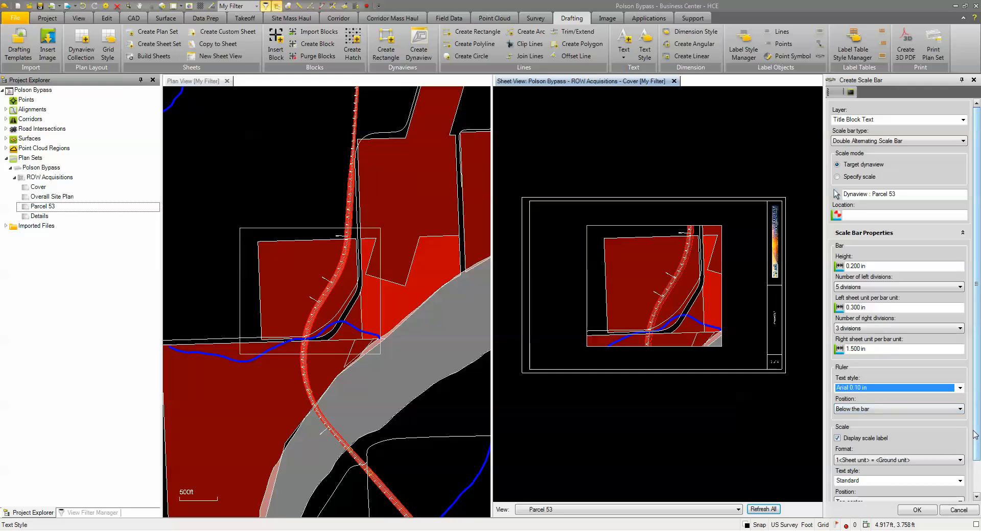
{"action": "left_click_drag", "start_coordinate": [974, 444], "coordinate": [975, 480]}
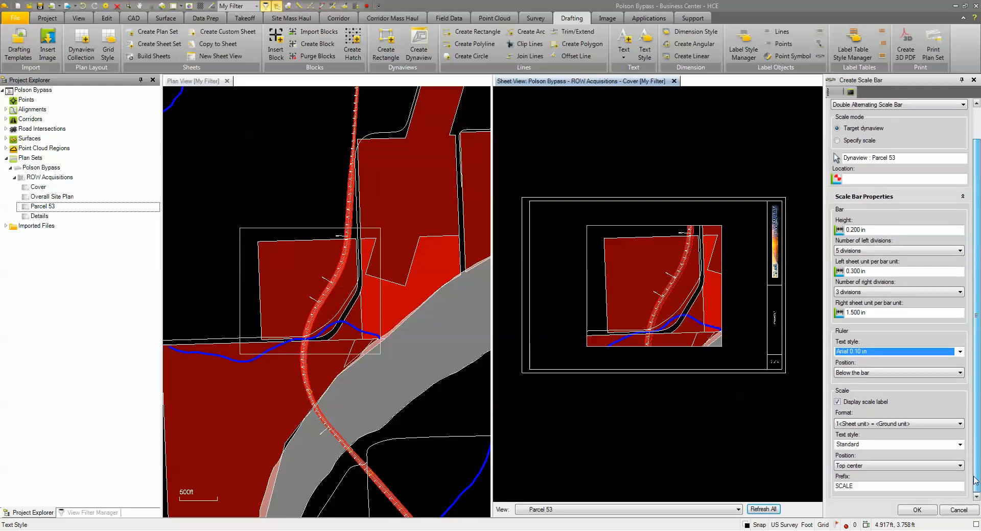
{"action": "left_click", "coordinate": [878, 445]}
{"action": "scroll", "coordinate": [947, 496], "scroll_direction": "up", "scroll_amount": 10}
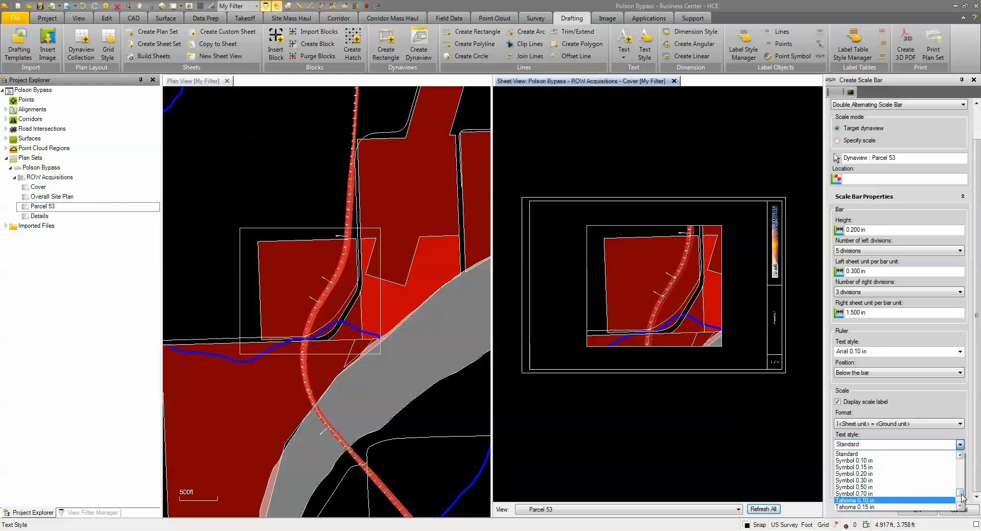
{"action": "left_click", "coordinate": [868, 460]}
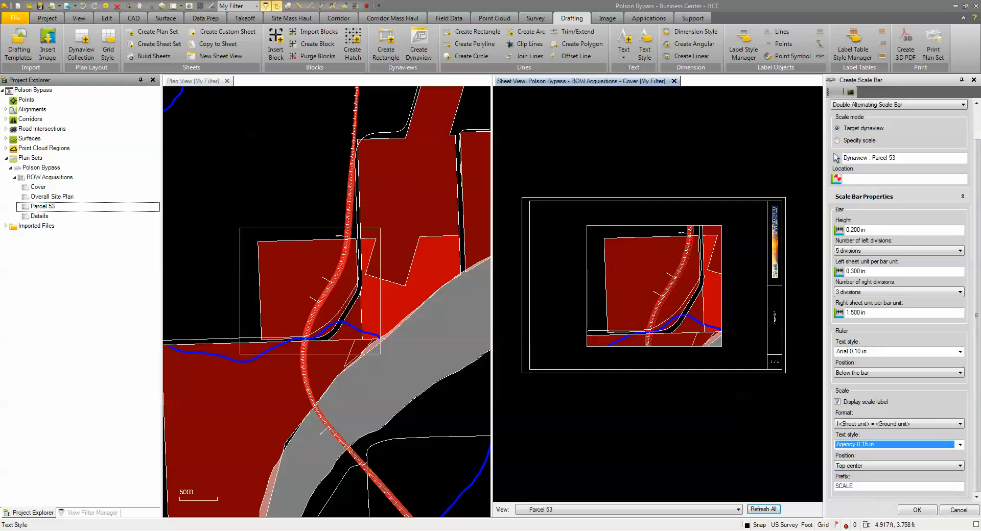
Place the scale bar below the dynaview in the lower right corner of the Parcel 53 sheet, beside the sheet number box
{"action": "left_click", "coordinate": [894, 179]}
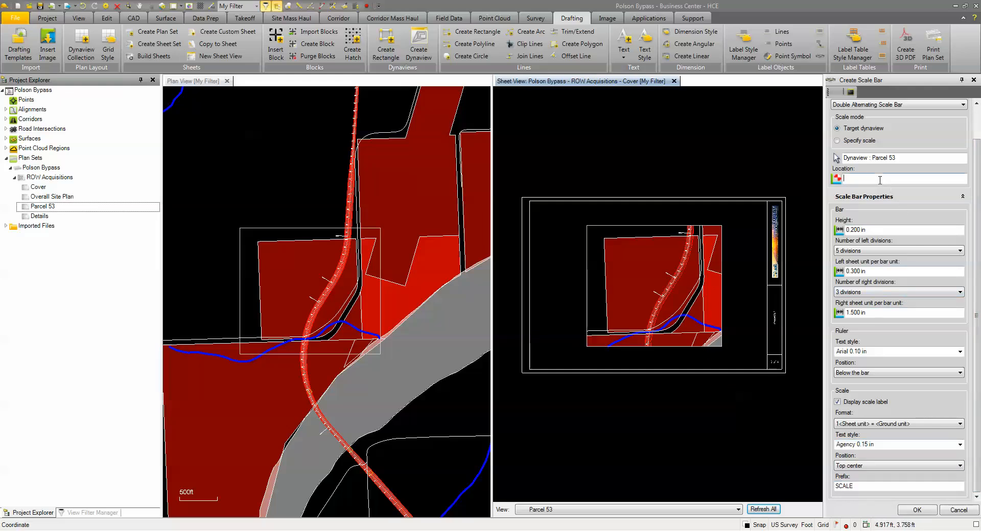
{"action": "scroll", "coordinate": [681, 346], "scroll_direction": "up", "scroll_amount": 1}
{"action": "scroll", "coordinate": [681, 347], "scroll_direction": "up", "scroll_amount": 1}
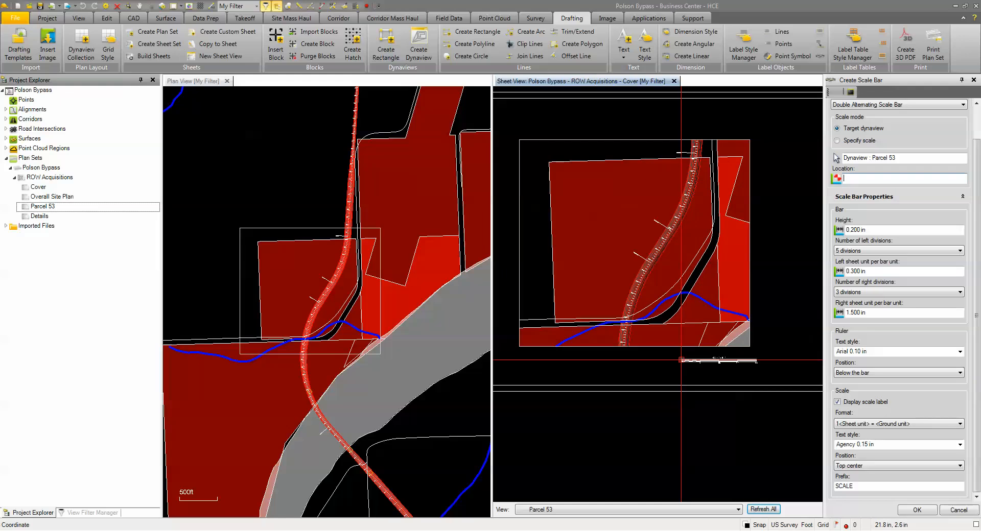
{"action": "middle_click_drag", "start_coordinate": [645, 315], "coordinate": [565, 250]}
{"action": "left_click", "coordinate": [657, 308]}
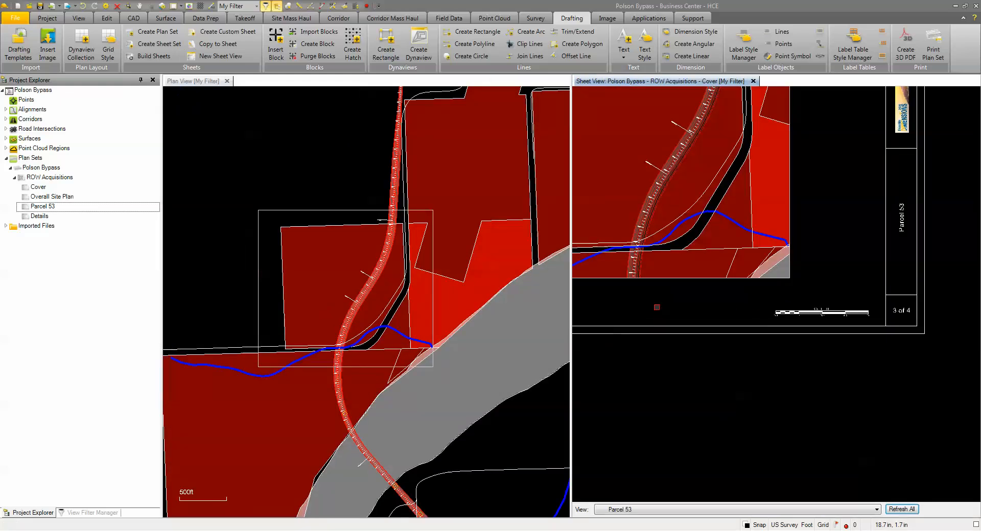
{"action": "scroll", "coordinate": [851, 318], "scroll_direction": "up", "scroll_amount": 3}
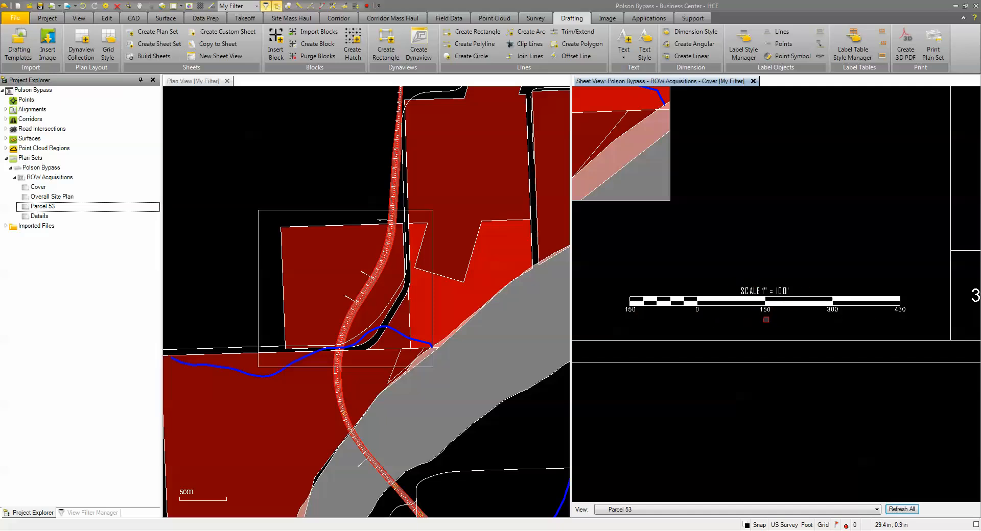
{"action": "scroll", "coordinate": [767, 318], "scroll_direction": "down", "scroll_amount": 5}
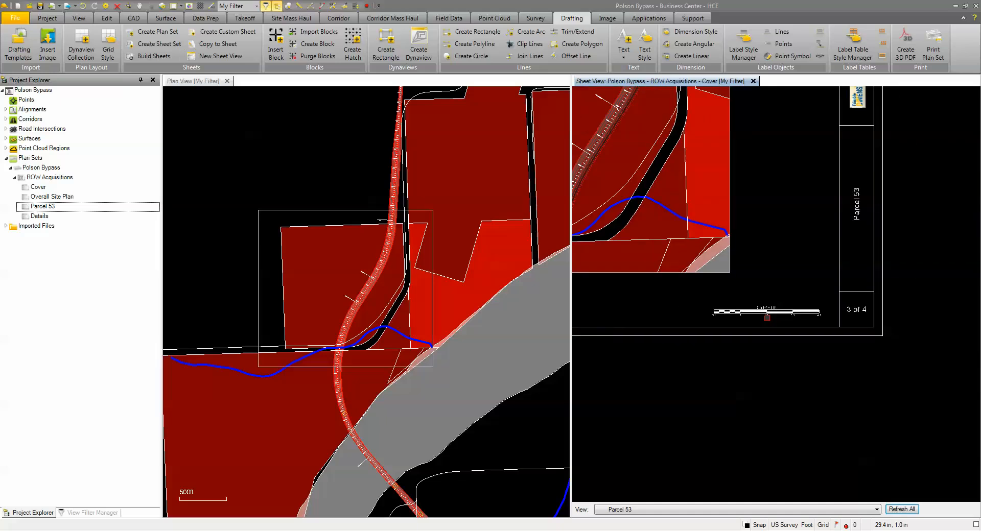
{"action": "scroll", "coordinate": [756, 312], "scroll_direction": "down", "scroll_amount": 1}
{"action": "middle_click_drag", "start_coordinate": [756, 311], "coordinate": [782, 333]}
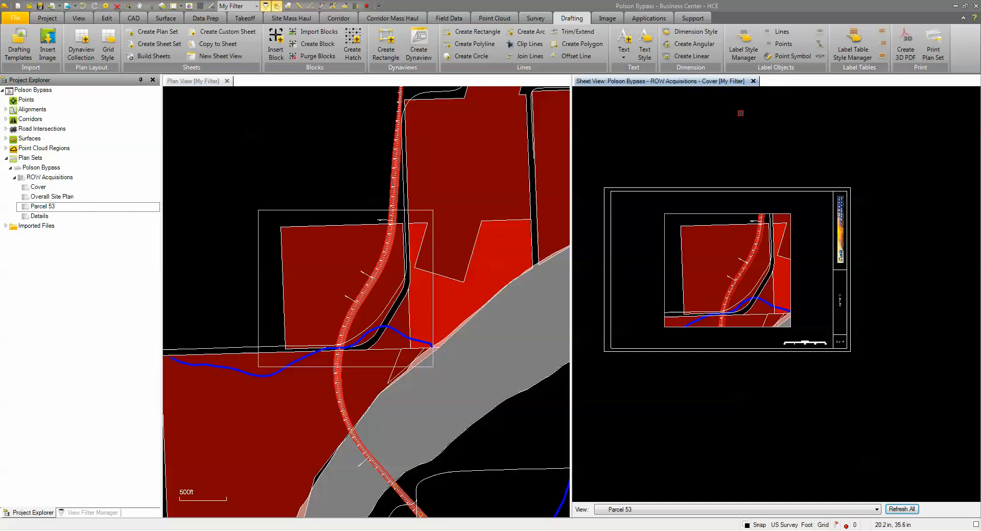
Set the text style of the Standard polygon label style to Agency 0.50 in
{"action": "left_click", "coordinate": [738, 45]}
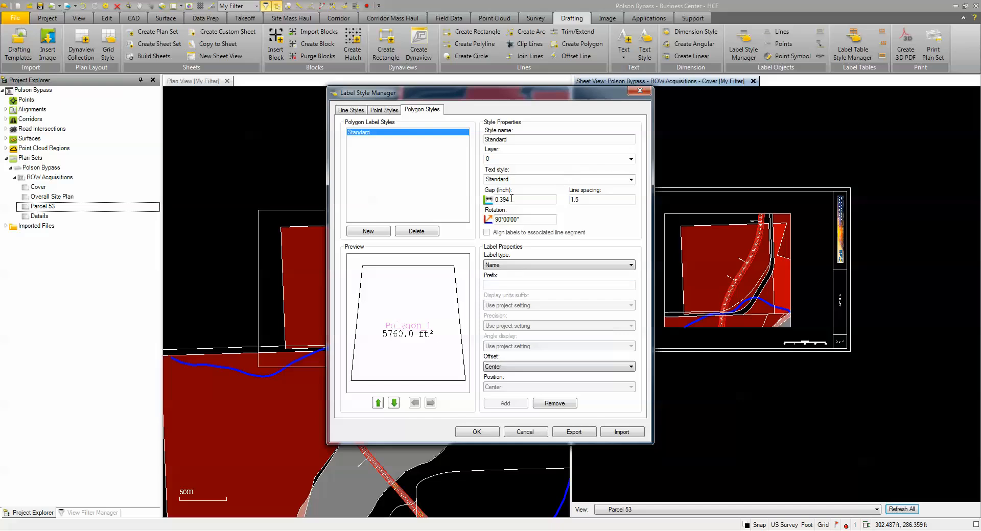
{"action": "left_click", "coordinate": [631, 180]}
{"action": "left_click_drag", "start_coordinate": [640, 230], "coordinate": [639, 201]}
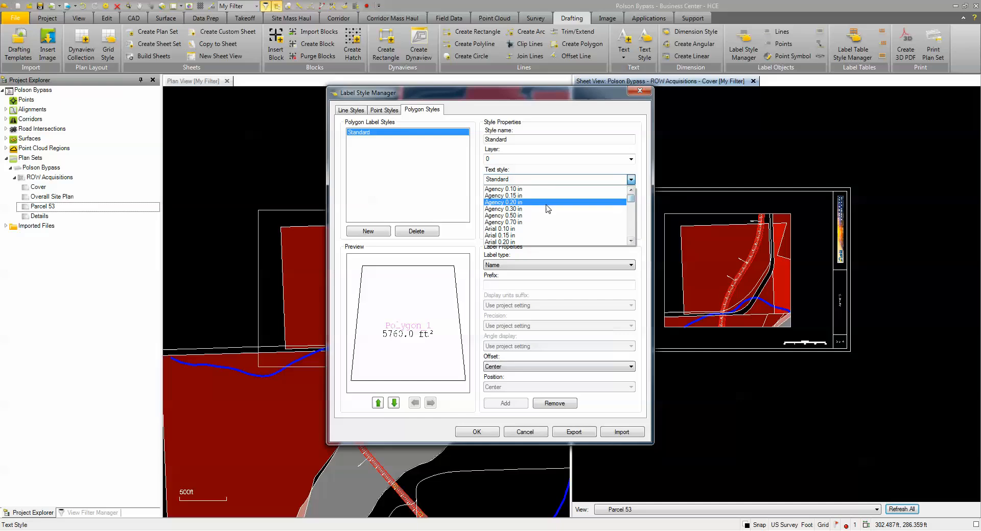
{"action": "left_click", "coordinate": [518, 215]}
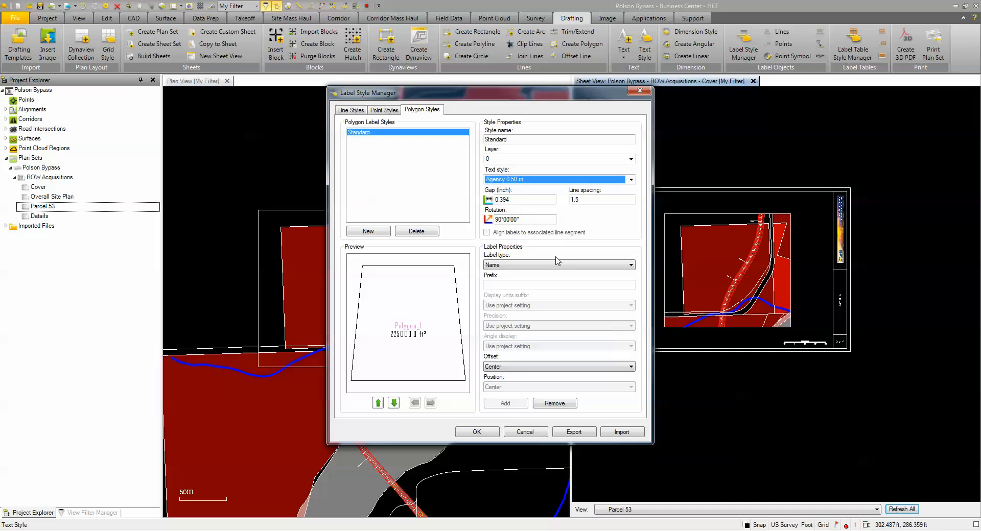
Add a Large Area label with 0.12 precision and a 2 Below offset to the Standard polygon label style, and save it
{"action": "left_click", "coordinate": [516, 266]}
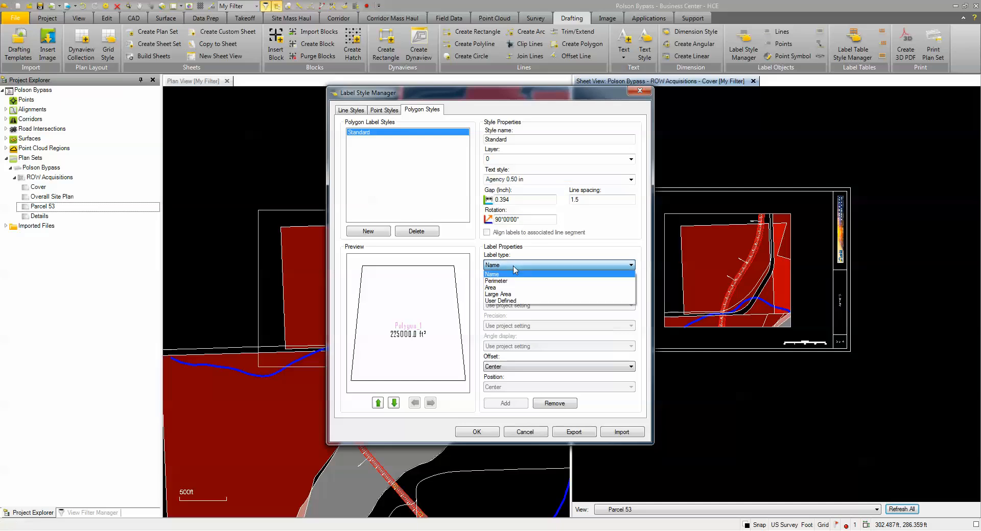
{"action": "left_click", "coordinate": [502, 295]}
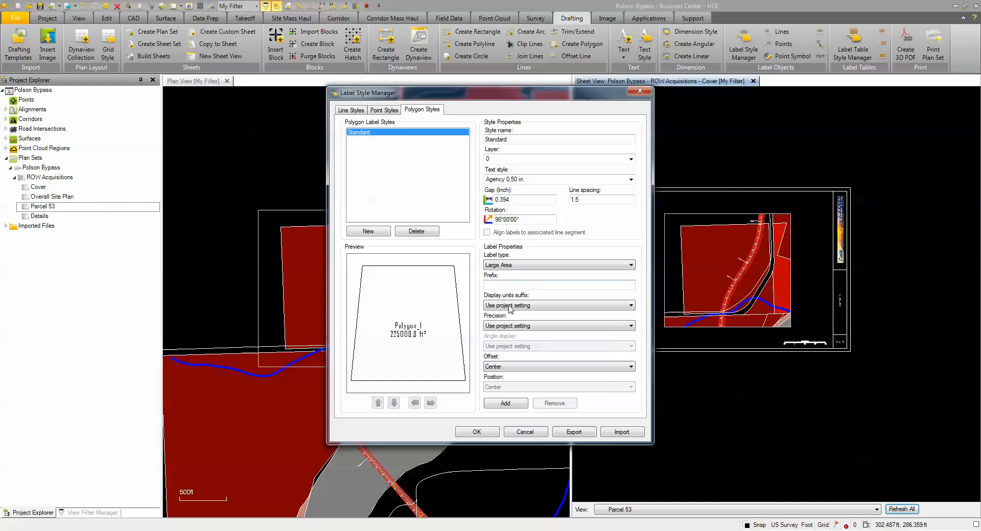
{"action": "left_click", "coordinate": [517, 327]}
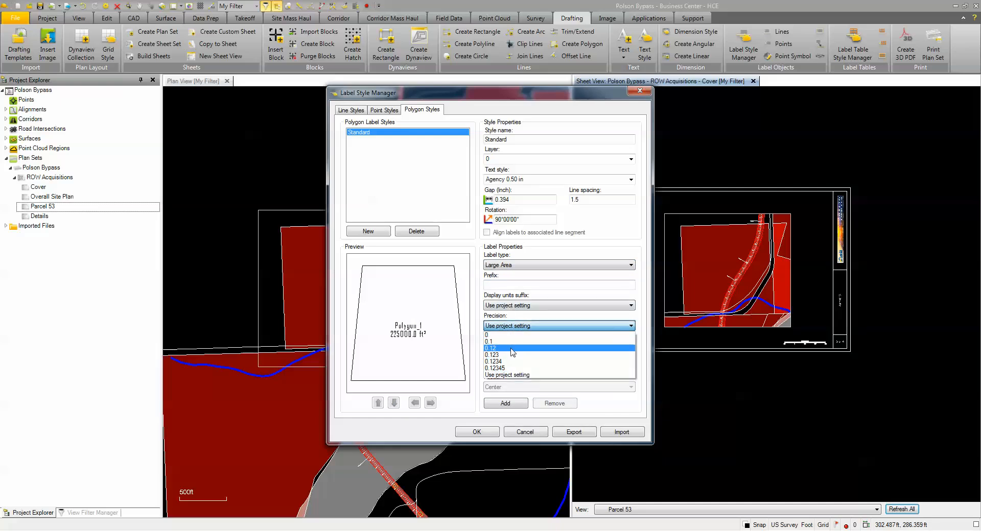
{"action": "left_click", "coordinate": [512, 348]}
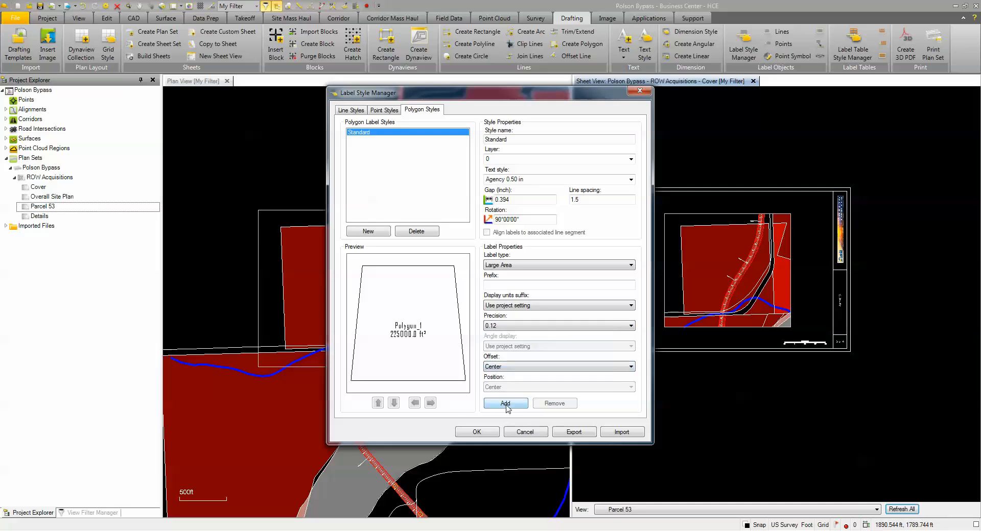
{"action": "left_click", "coordinate": [514, 368]}
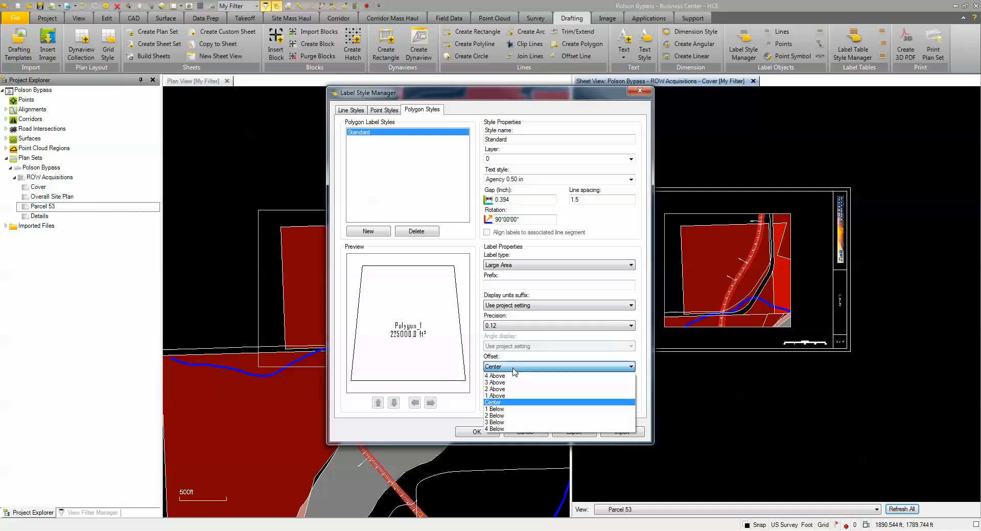
{"action": "left_click", "coordinate": [503, 417]}
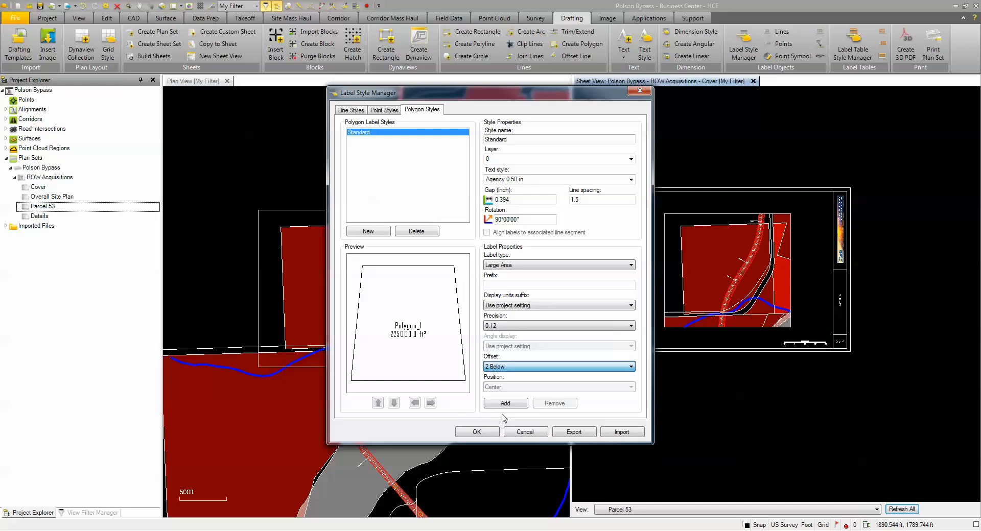
{"action": "left_click", "coordinate": [505, 404]}
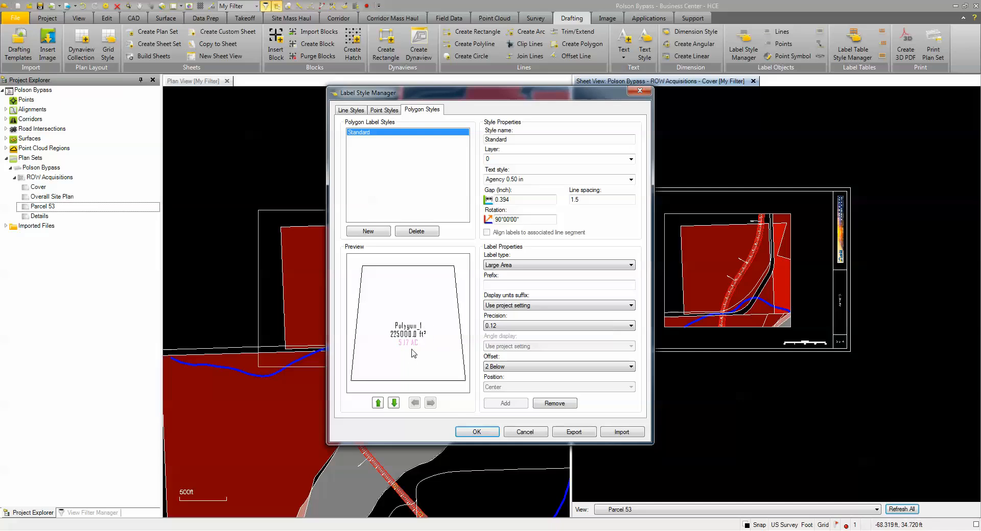
{"action": "left_click", "coordinate": [478, 433]}
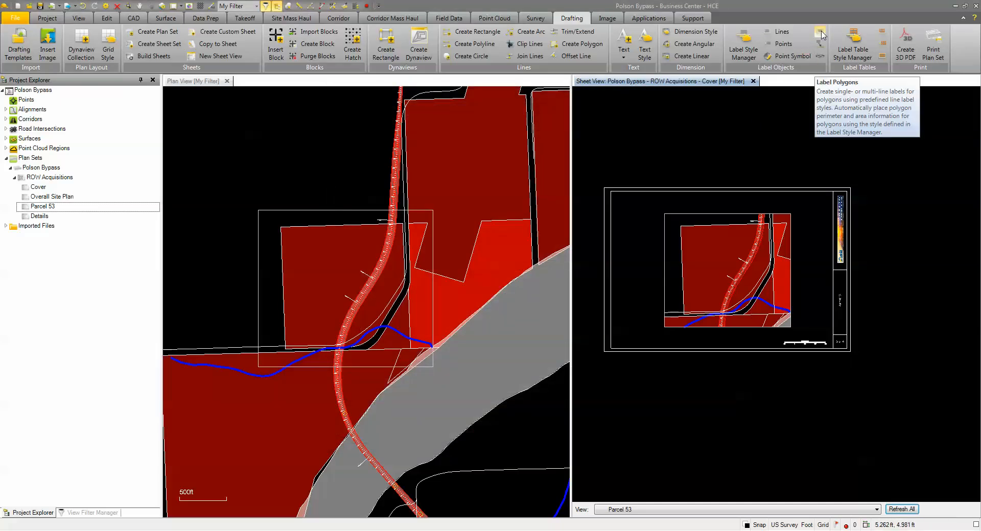
Label the Avoidance Areas 53 polygon in the plan view with the Standard style on the Alignment Labels layer
{"action": "left_click", "coordinate": [819, 32]}
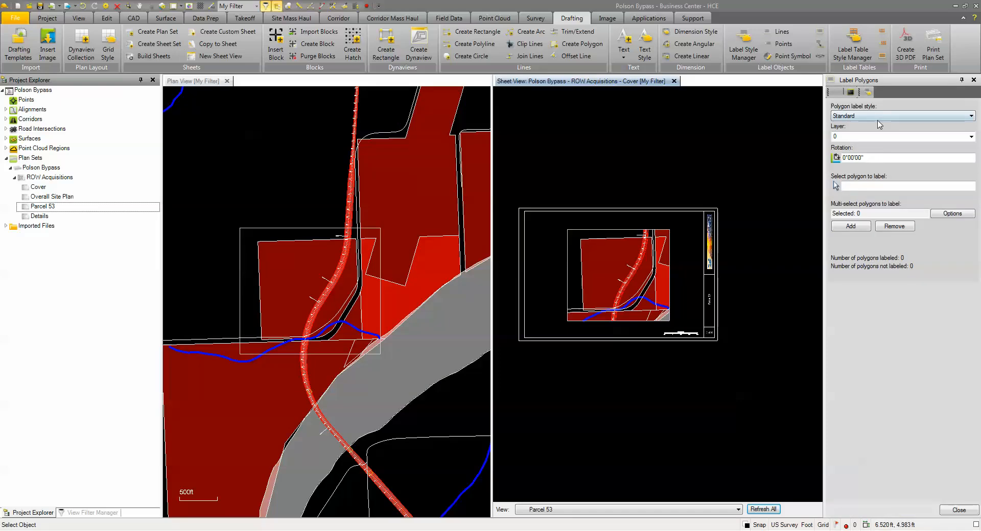
{"action": "left_click", "coordinate": [971, 136]}
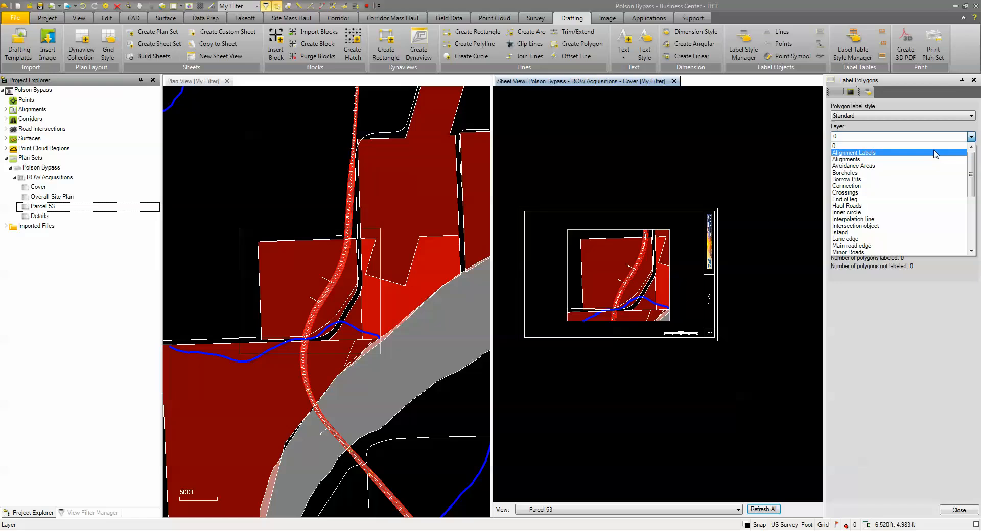
{"action": "left_click", "coordinate": [862, 153]}
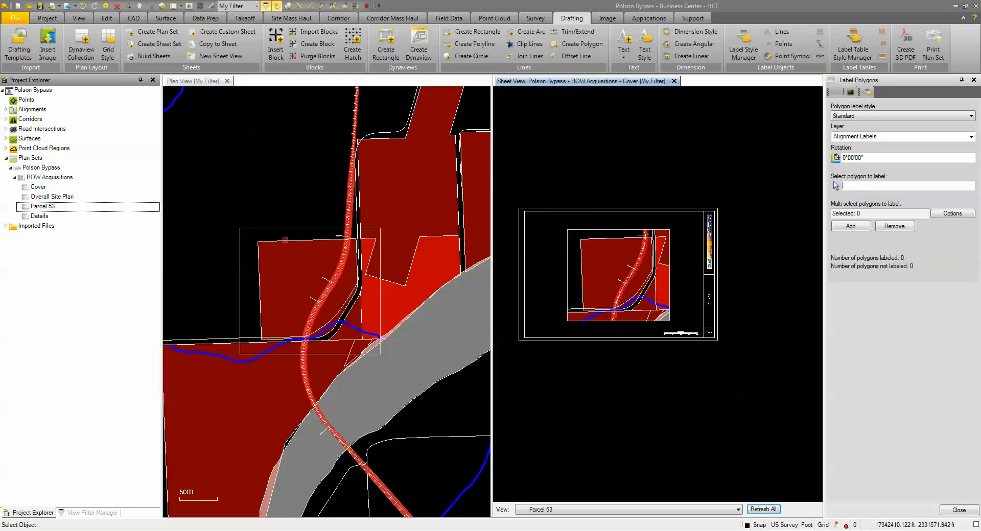
{"action": "left_click", "coordinate": [285, 239]}
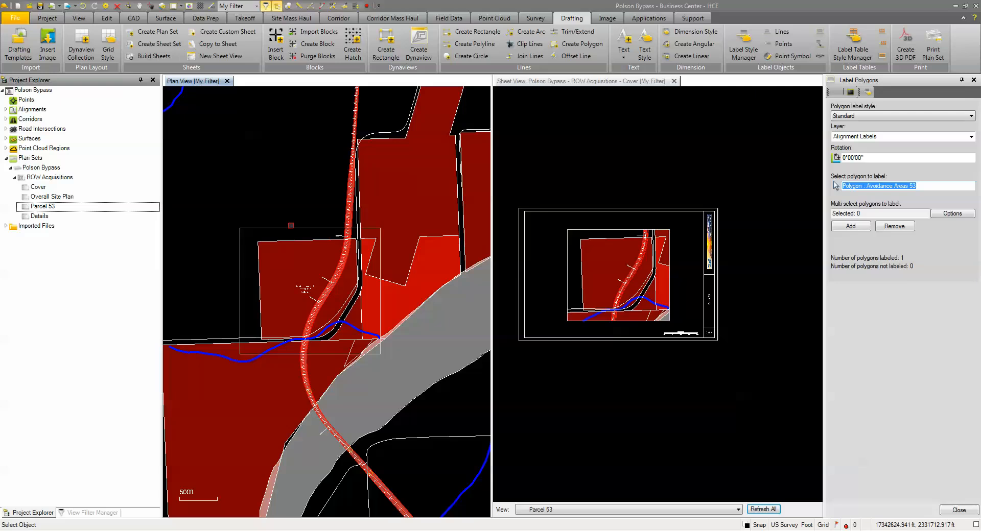
{"action": "scroll", "coordinate": [302, 308], "scroll_direction": "up", "scroll_amount": 5}
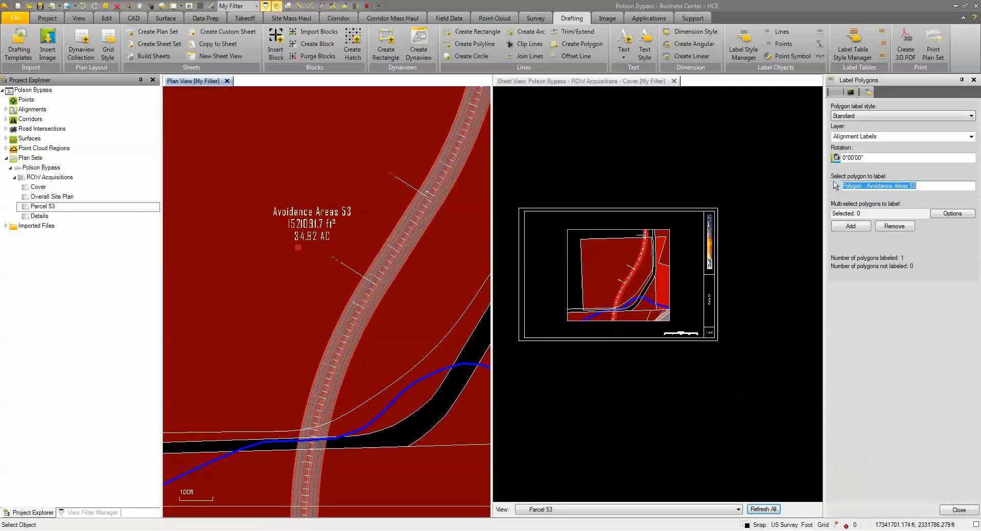
{"action": "scroll", "coordinate": [298, 247], "scroll_direction": "down", "scroll_amount": 3}
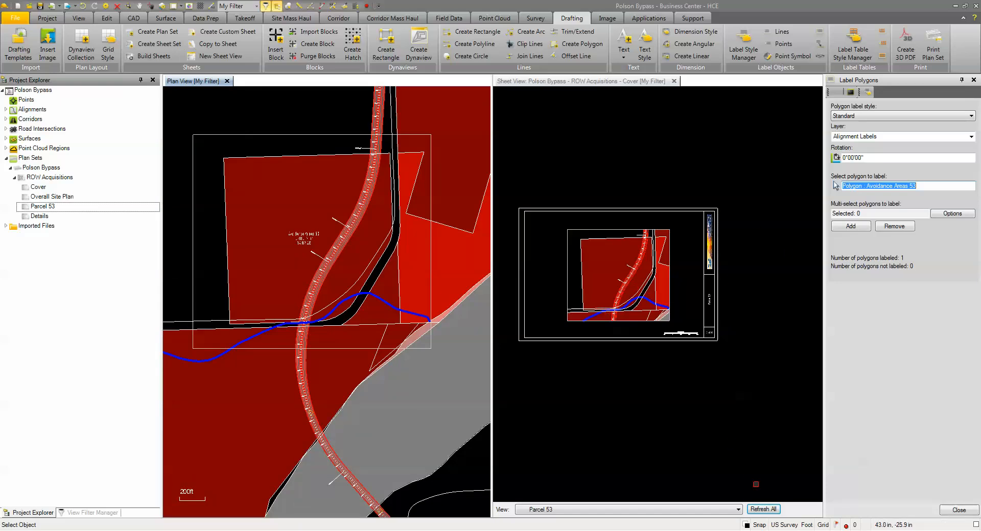
Refresh all sheet views and inspect the Avoidance Areas 53 label in the Parcel 53 sheet's dynaview
{"action": "left_click", "coordinate": [763, 509]}
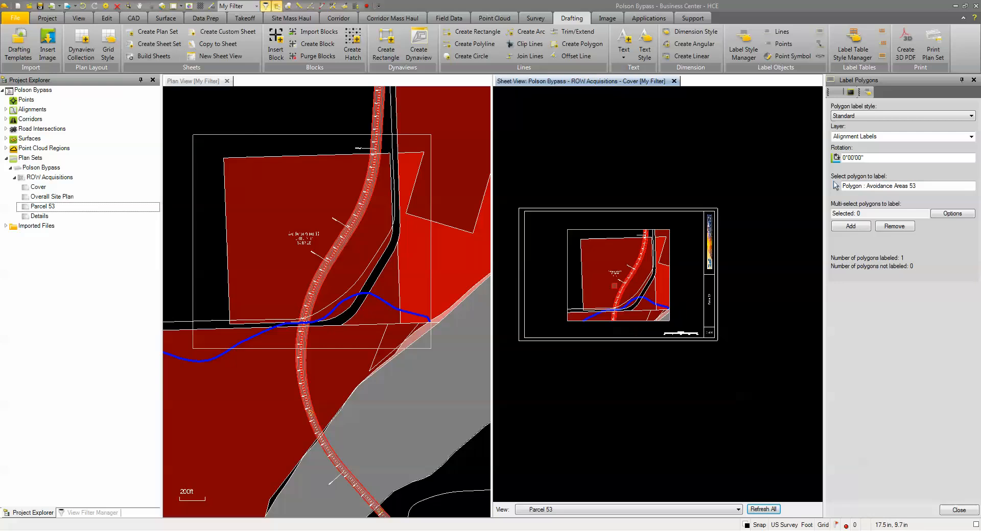
{"action": "scroll", "coordinate": [609, 281], "scroll_direction": "up", "scroll_amount": 5}
{"action": "scroll", "coordinate": [609, 281], "scroll_direction": "down", "scroll_amount": 5}
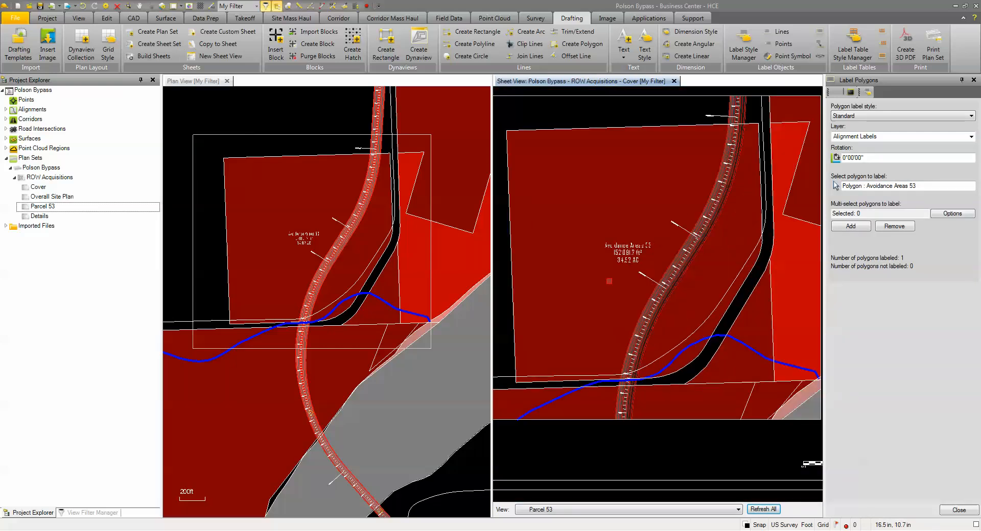
{"action": "scroll", "coordinate": [609, 281], "scroll_direction": "down", "scroll_amount": 3}
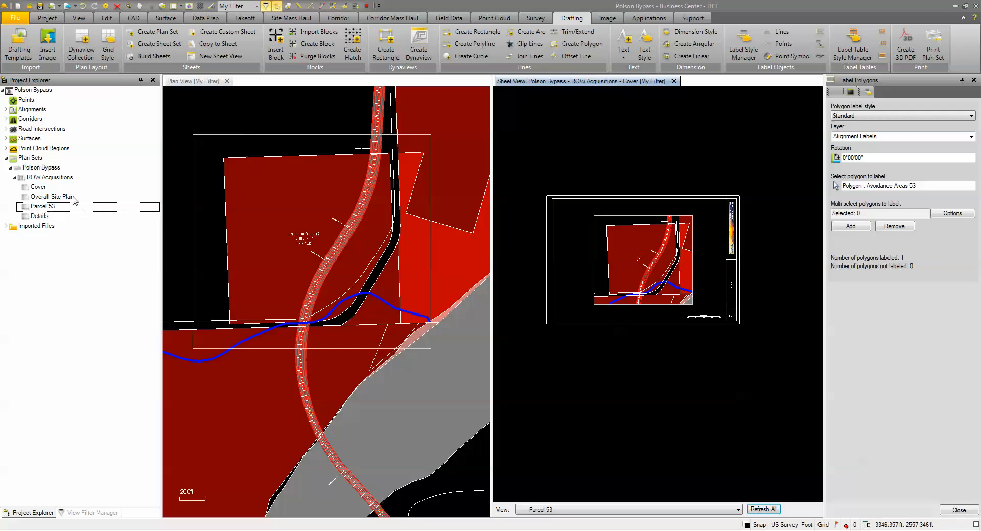
Create a custom sheet named Parcel 25 in the ROW Acquisitions sheet set, inserted after Overall Site Plan
{"action": "left_click", "coordinate": [59, 180]}
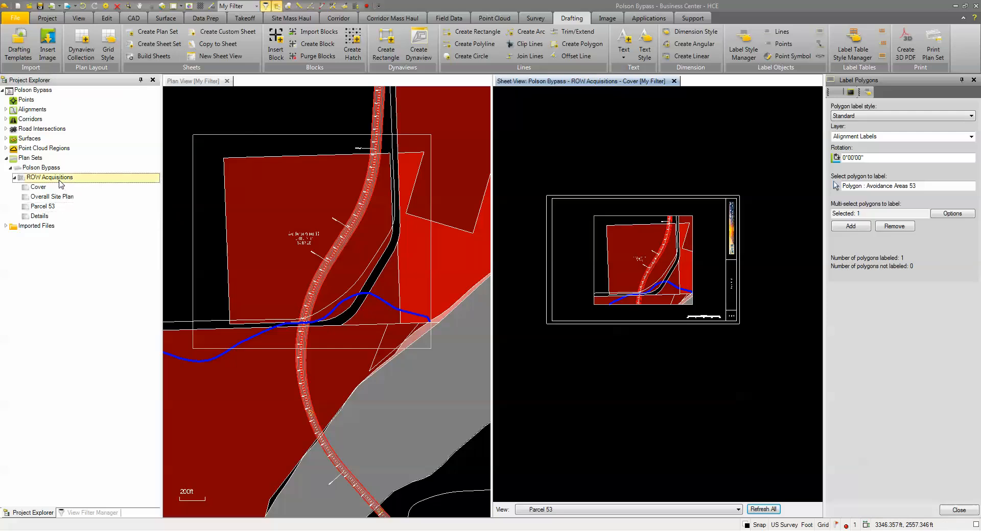
{"action": "right_click", "coordinate": [71, 178]}
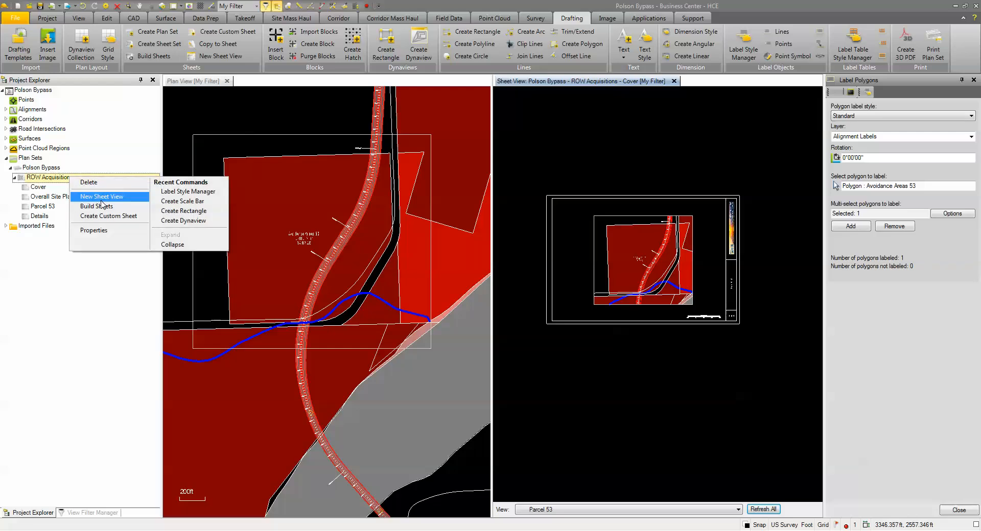
{"action": "left_click", "coordinate": [104, 216]}
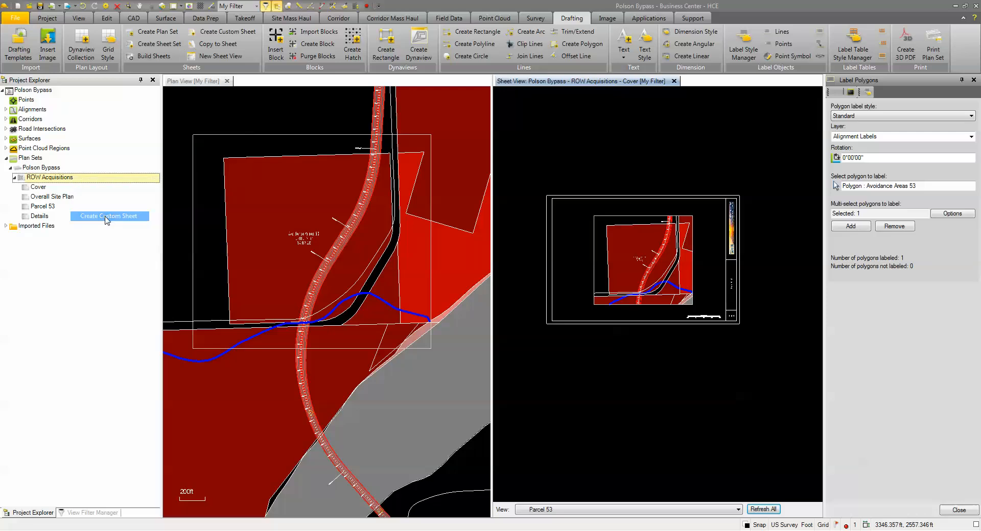
{"action": "left_click", "coordinate": [854, 138]}
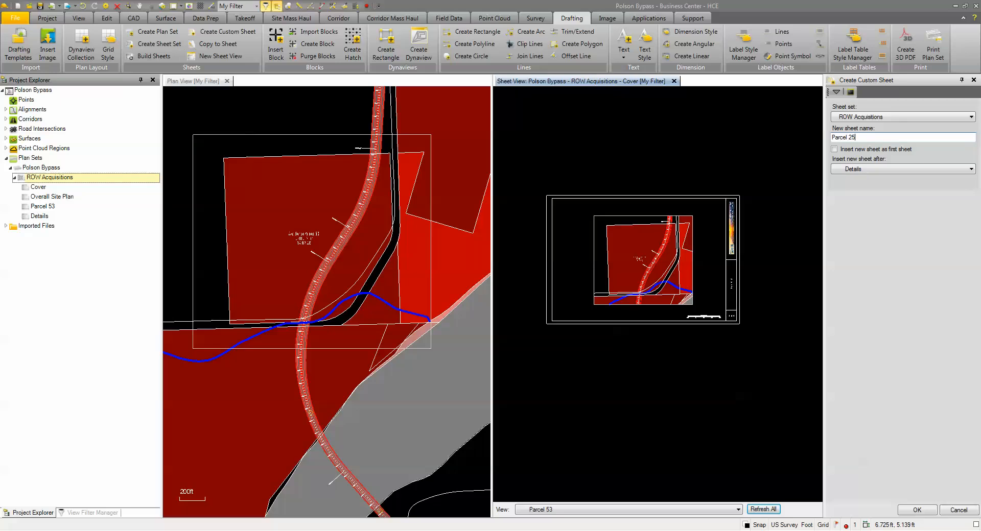
{"action": "left_click", "coordinate": [871, 170]}
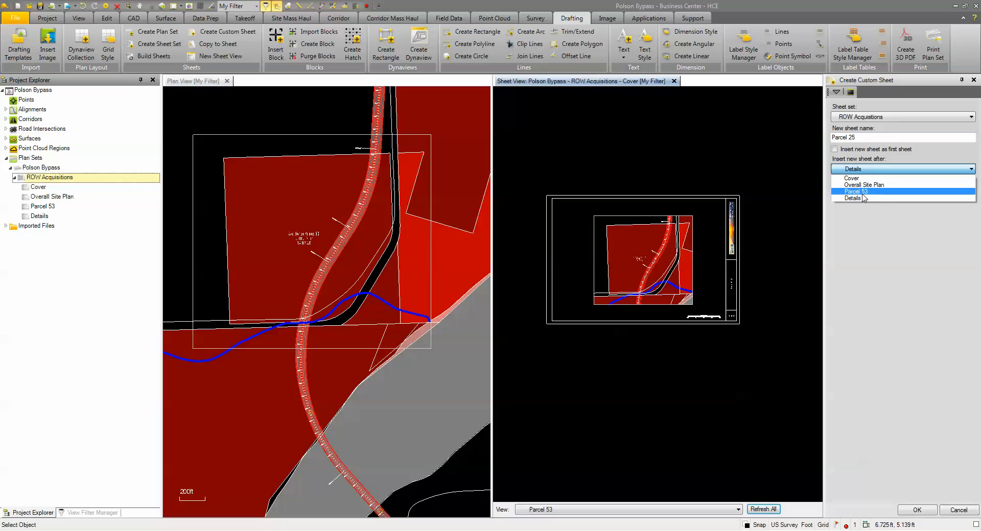
{"action": "left_click", "coordinate": [866, 185]}
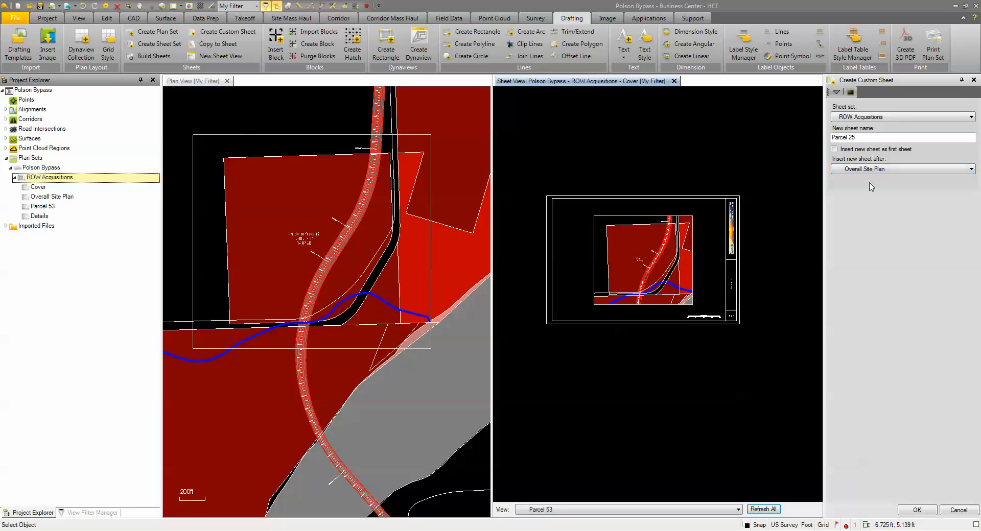
{"action": "left_click", "coordinate": [917, 509]}
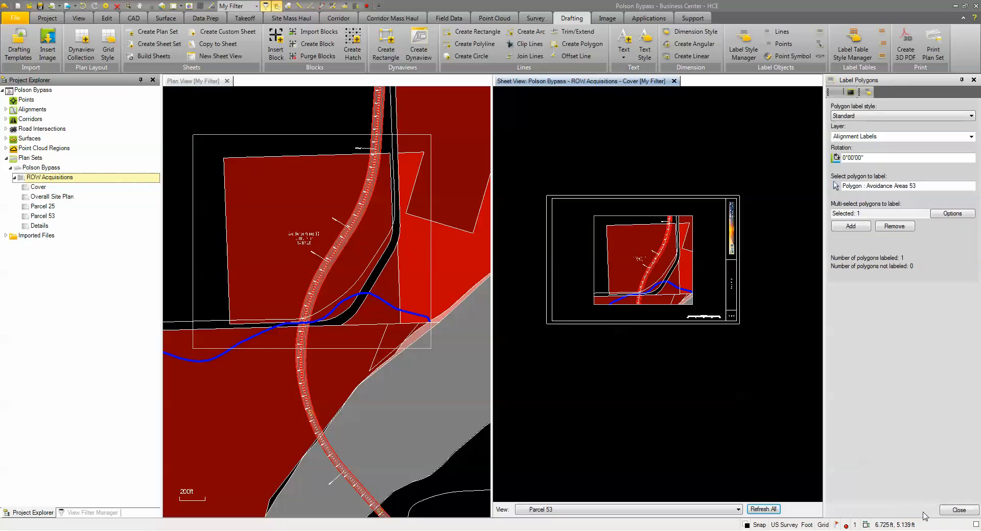
Display the Parcel 25 sheet in the sheet view and examine its title and sheet number
{"action": "left_click", "coordinate": [41, 207]}
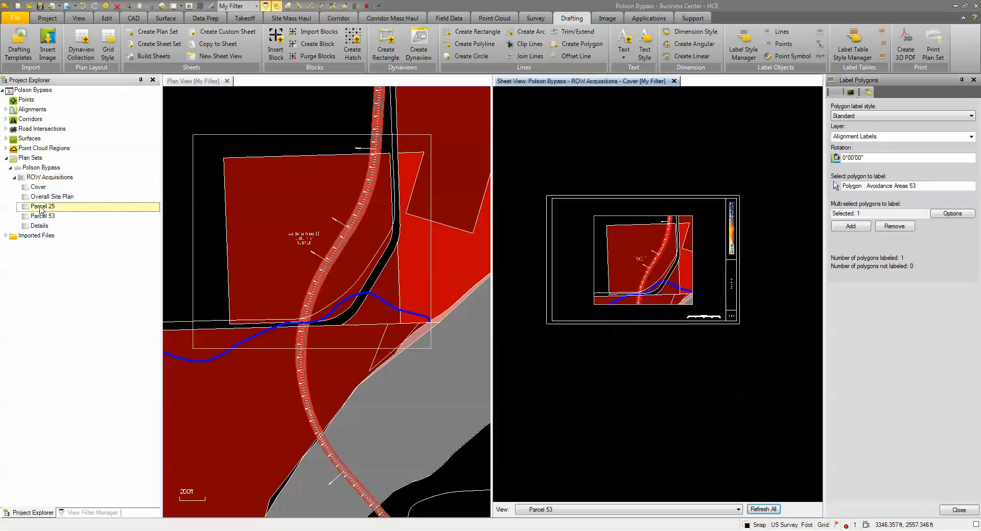
{"action": "left_click", "coordinate": [585, 510]}
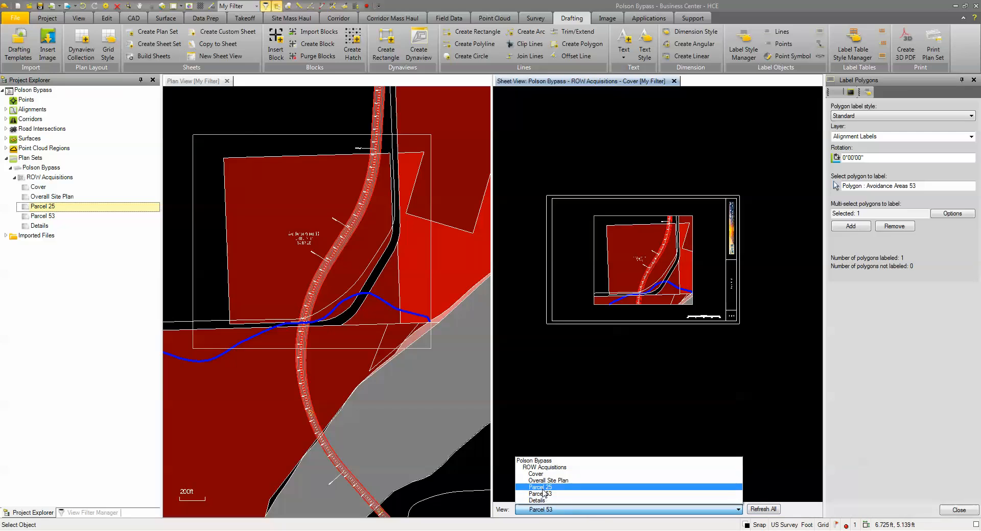
{"action": "left_click", "coordinate": [543, 488]}
{"action": "scroll", "coordinate": [691, 267], "scroll_direction": "up", "scroll_amount": 5}
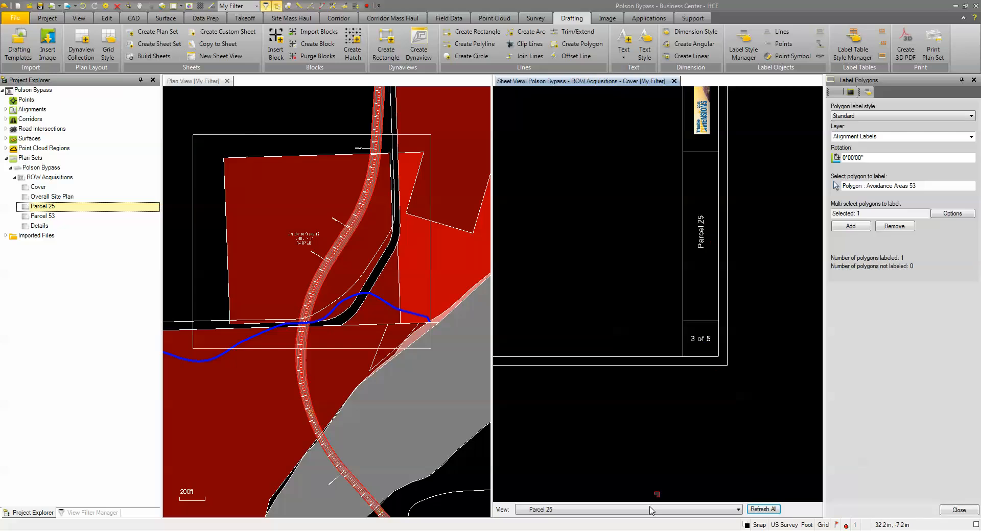
Check the sheet number on the Parcel 53 sheet, and return to the full Parcel 25 sheet
{"action": "left_click", "coordinate": [608, 510]}
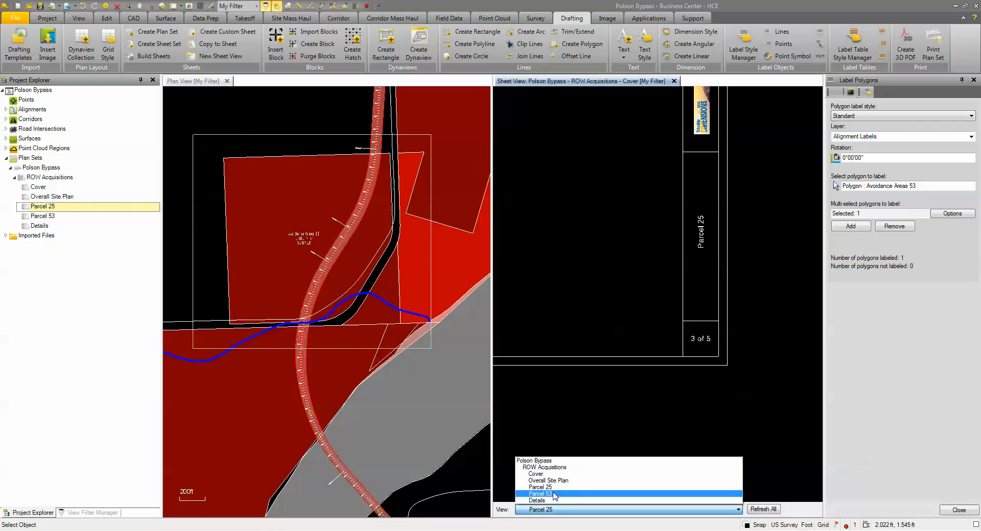
{"action": "left_click", "coordinate": [554, 494]}
{"action": "left_click", "coordinate": [584, 510]}
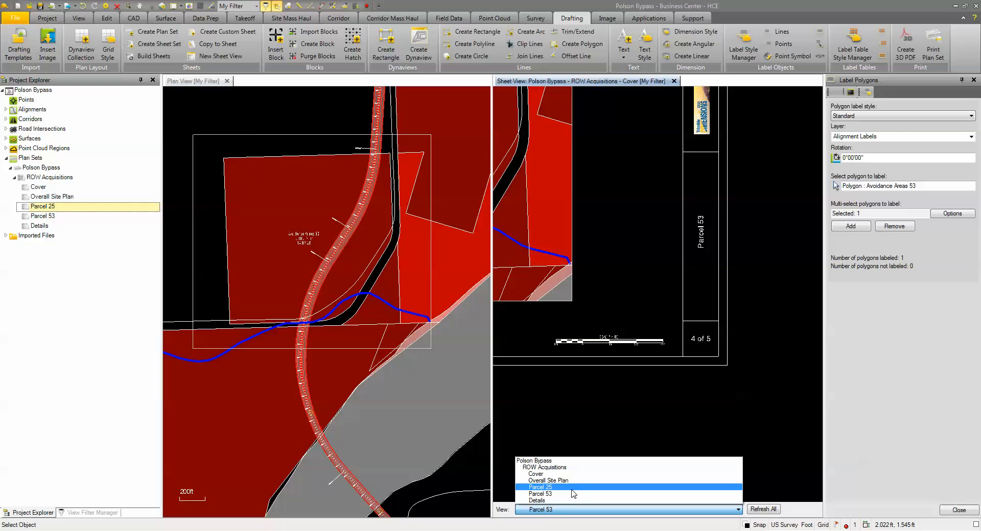
{"action": "left_click", "coordinate": [569, 488]}
{"action": "scroll", "coordinate": [632, 272], "scroll_direction": "down", "scroll_amount": 5}
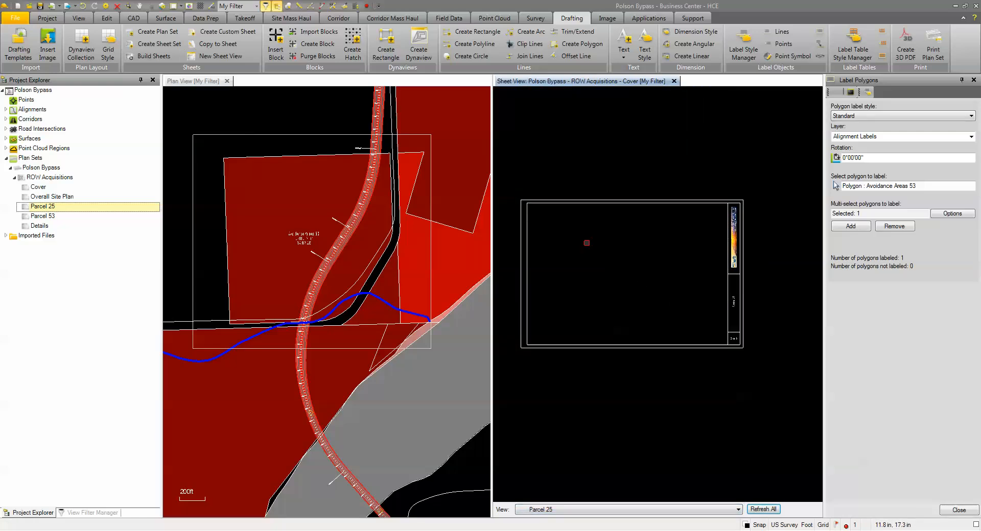
{"action": "scroll", "coordinate": [305, 327], "scroll_direction": "down", "scroll_amount": 3}
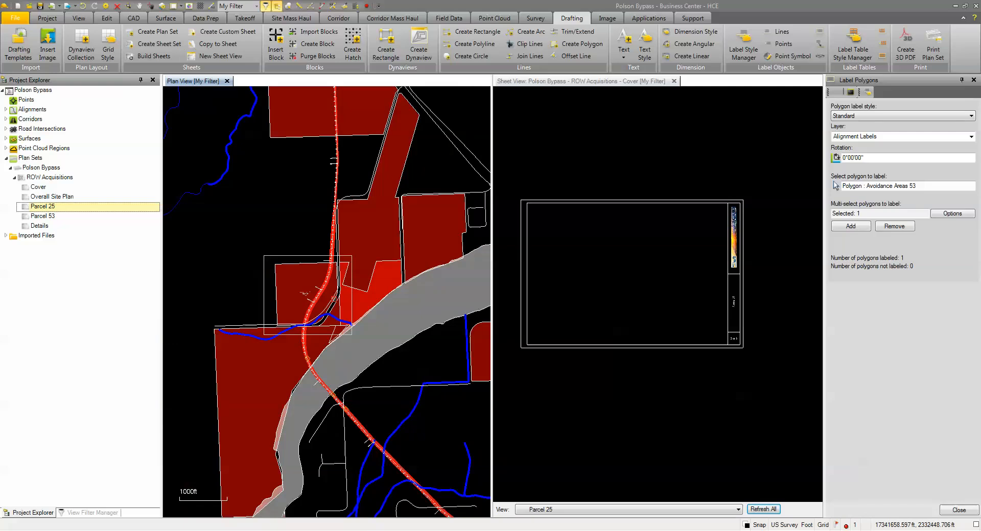